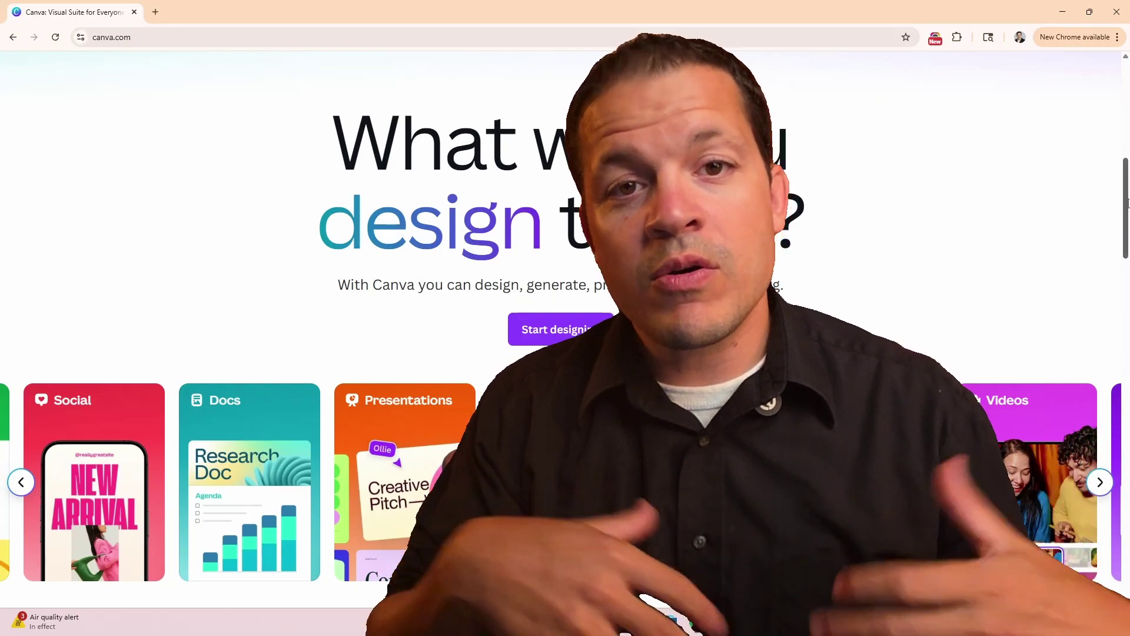
scroll(565, 329, down, 10)
scroll(565, 318, down, 2)
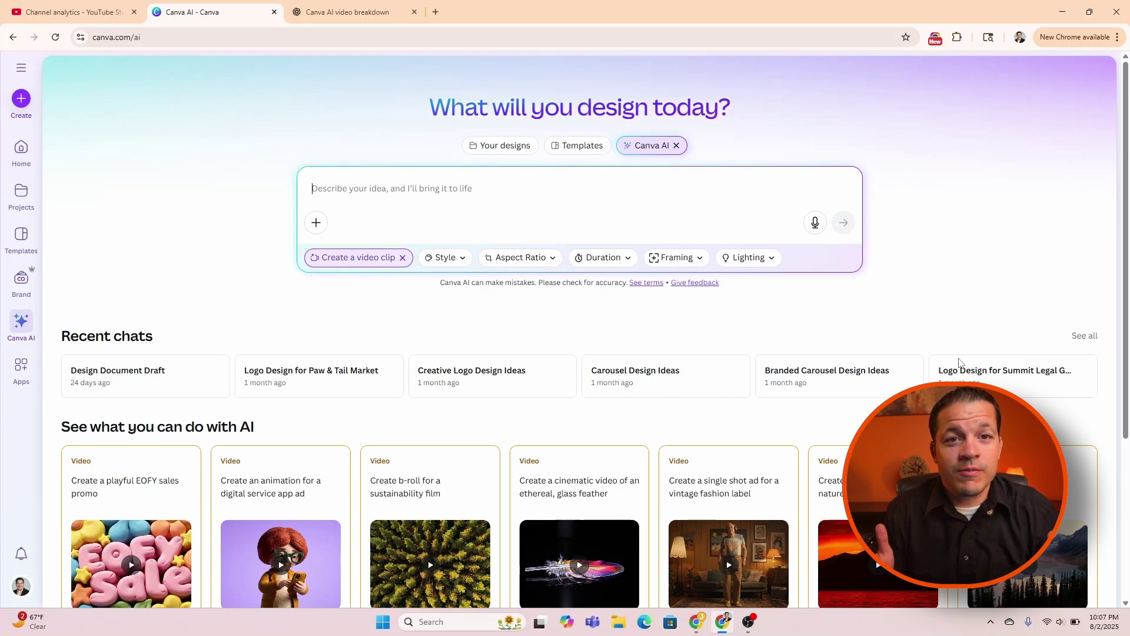
- Generate a modern minimalist logo for the cafe "Coffee For You" with sans-serif font in brown and orange using Design for me, and open the second result
scroll(797, 399, down, 1)
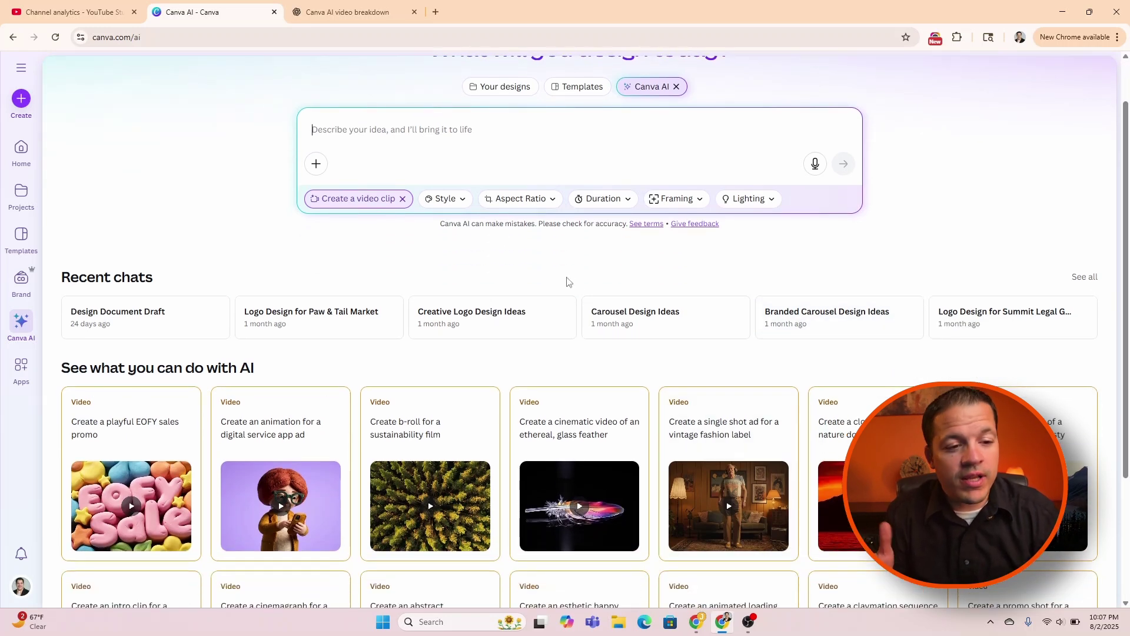
click(403, 199)
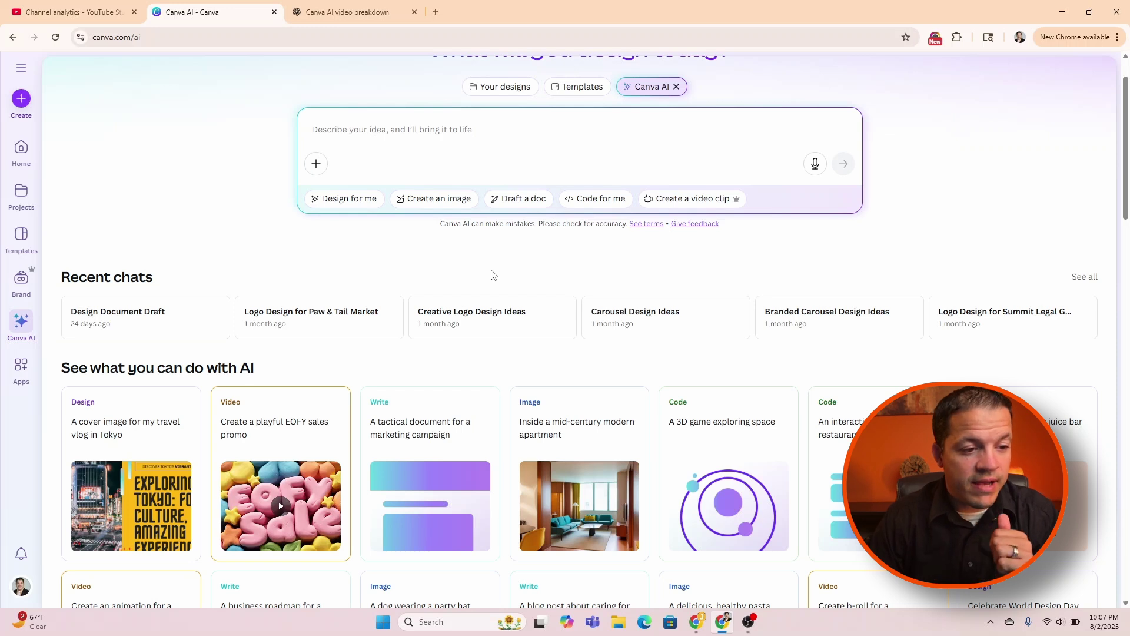
click(341, 204)
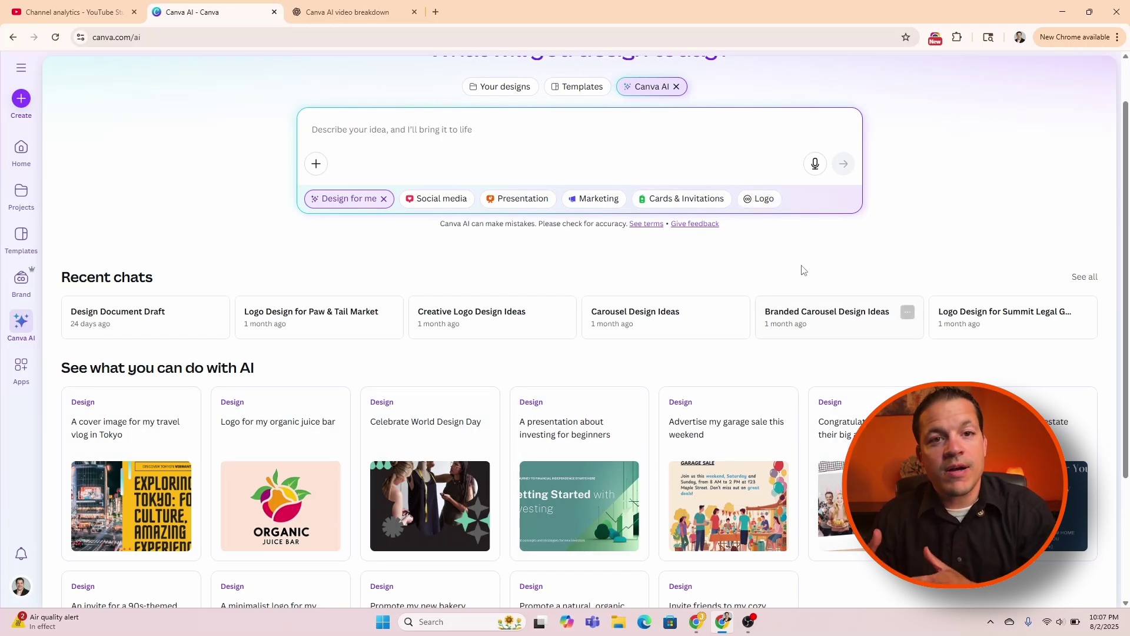
click(760, 199)
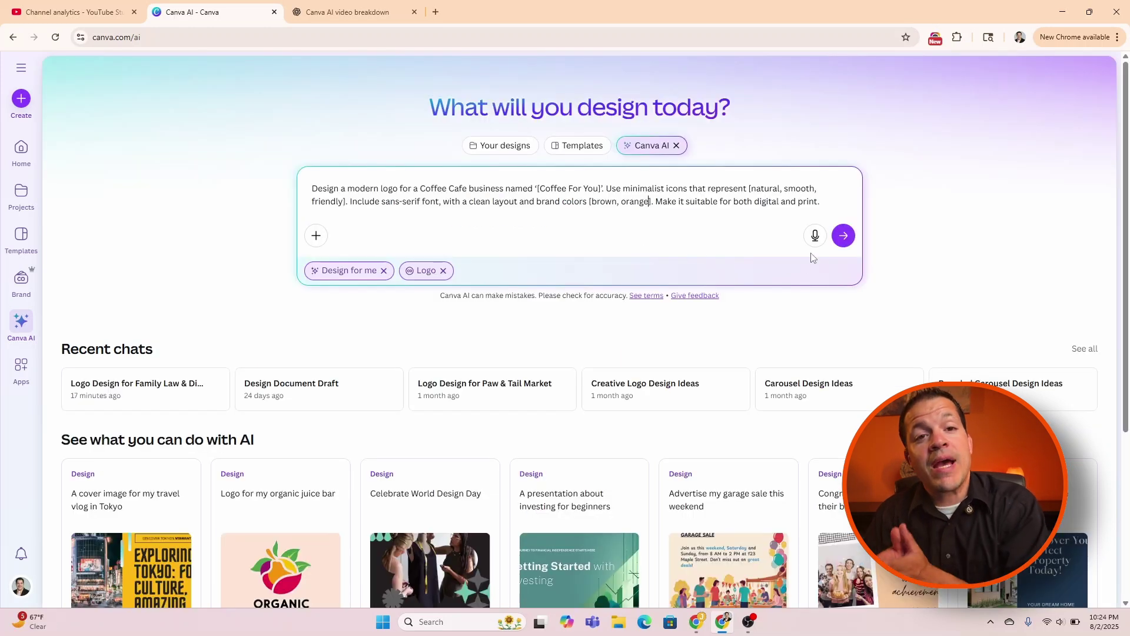
click(844, 235)
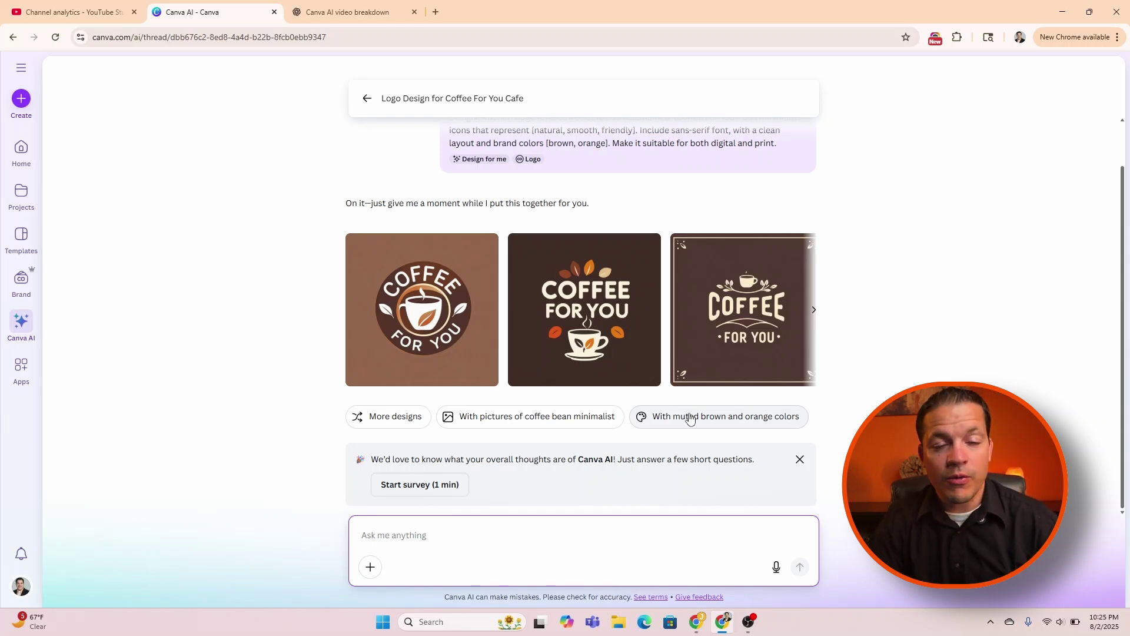
click(608, 323)
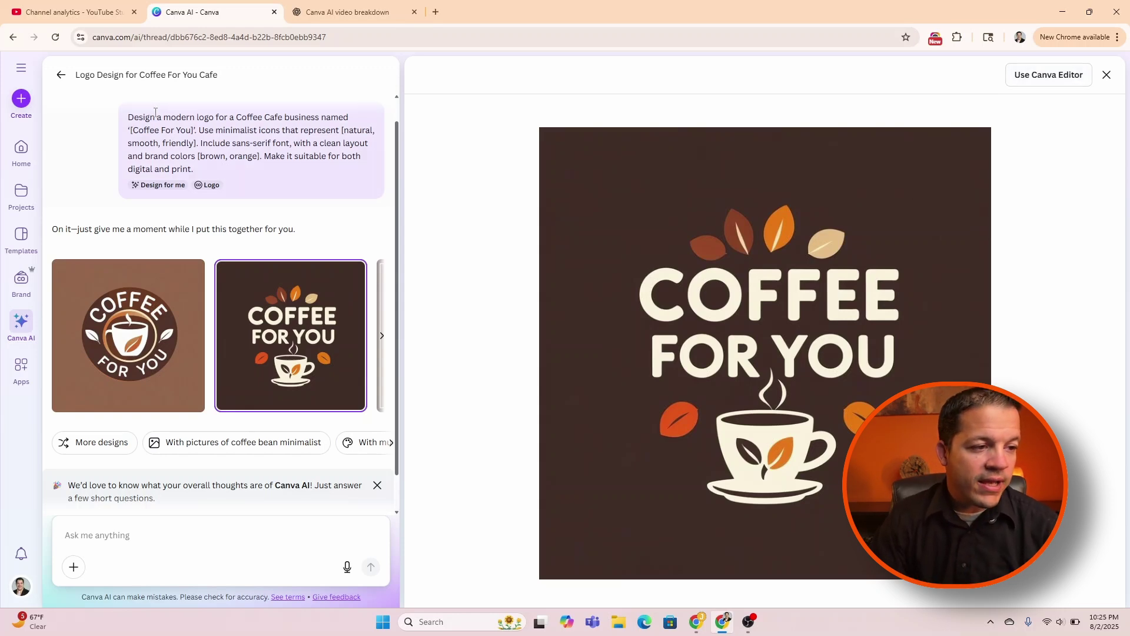
- Start a new Code for me request for a mobile-friendly HTML + JavaScript coffee personality quiz with 3–5 questions, a matching coffee suggestion and warm earth tones
click(61, 75)
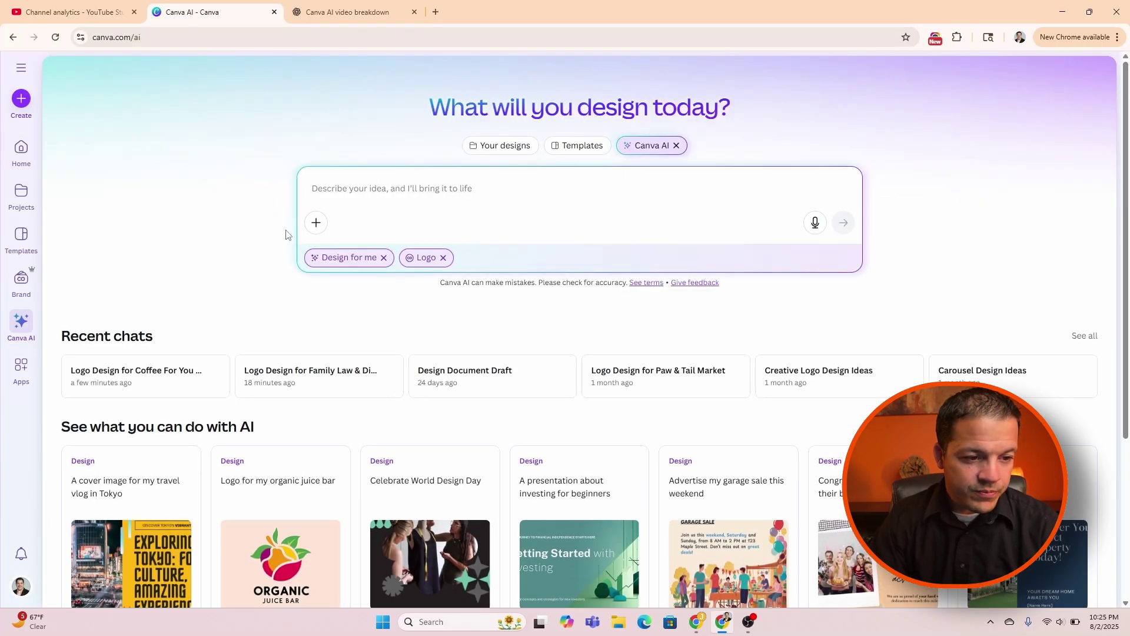
click(443, 257)
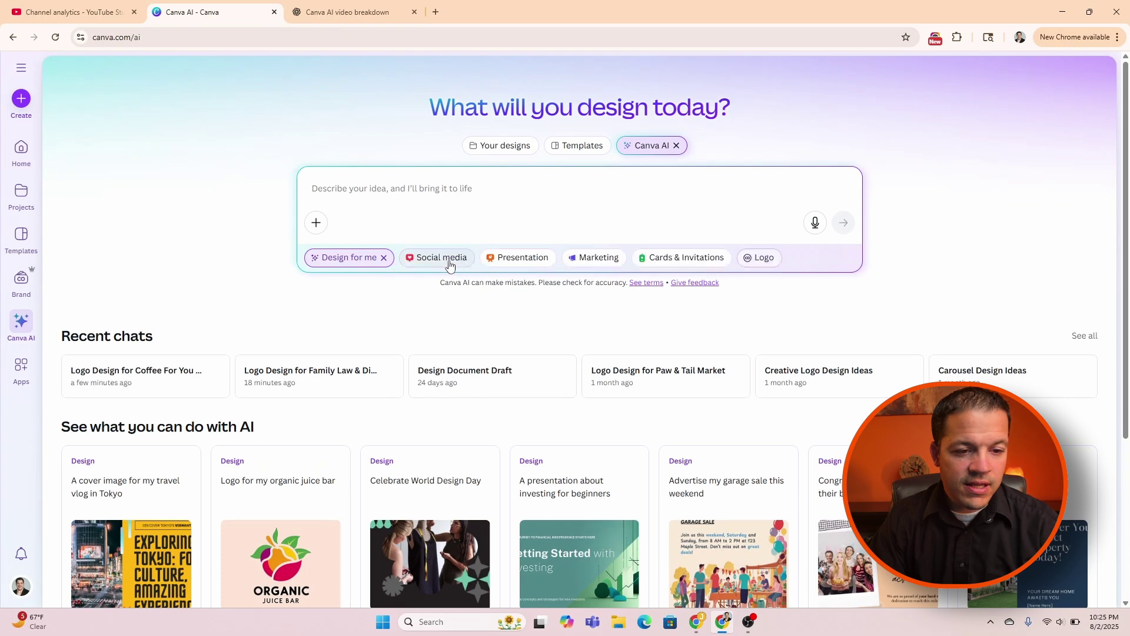
click(385, 259)
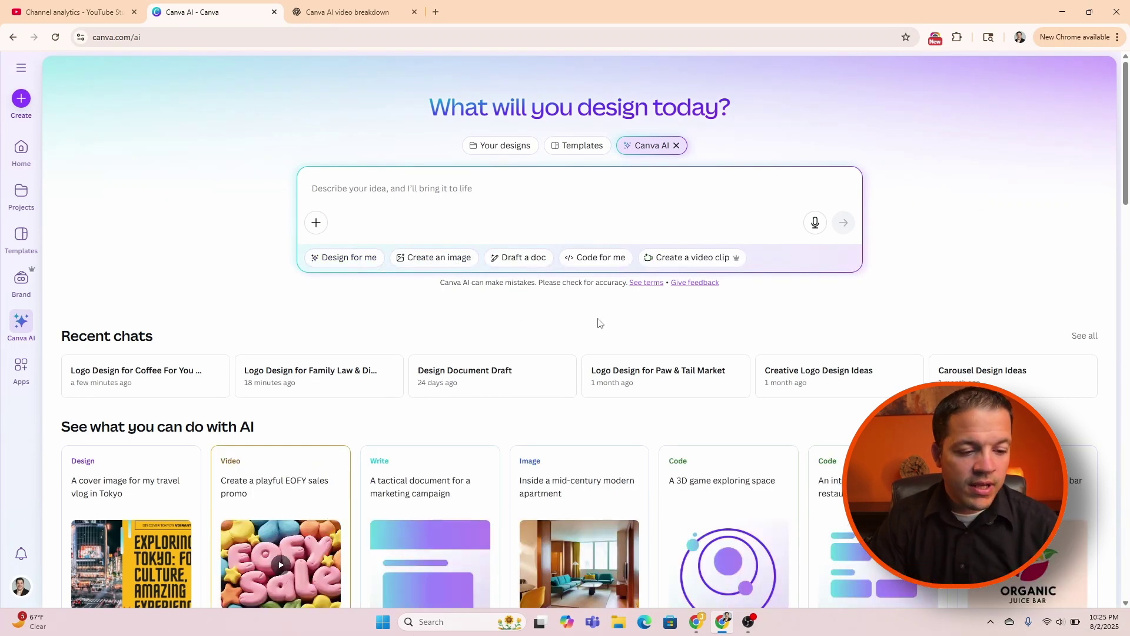
scroll(585, 327, down, 1)
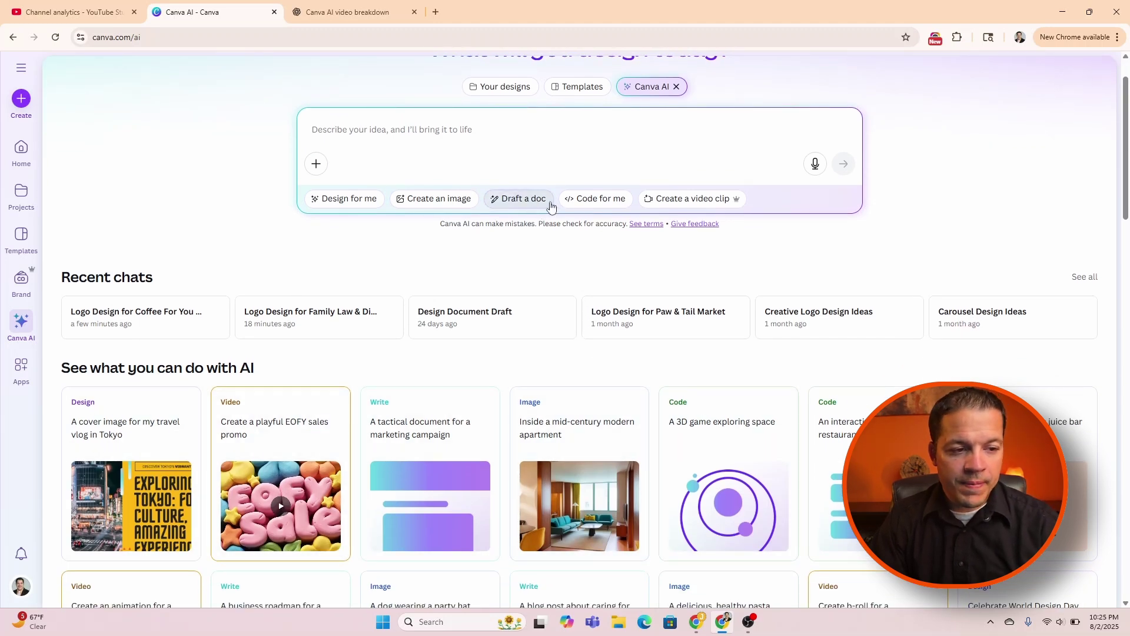
click(588, 200)
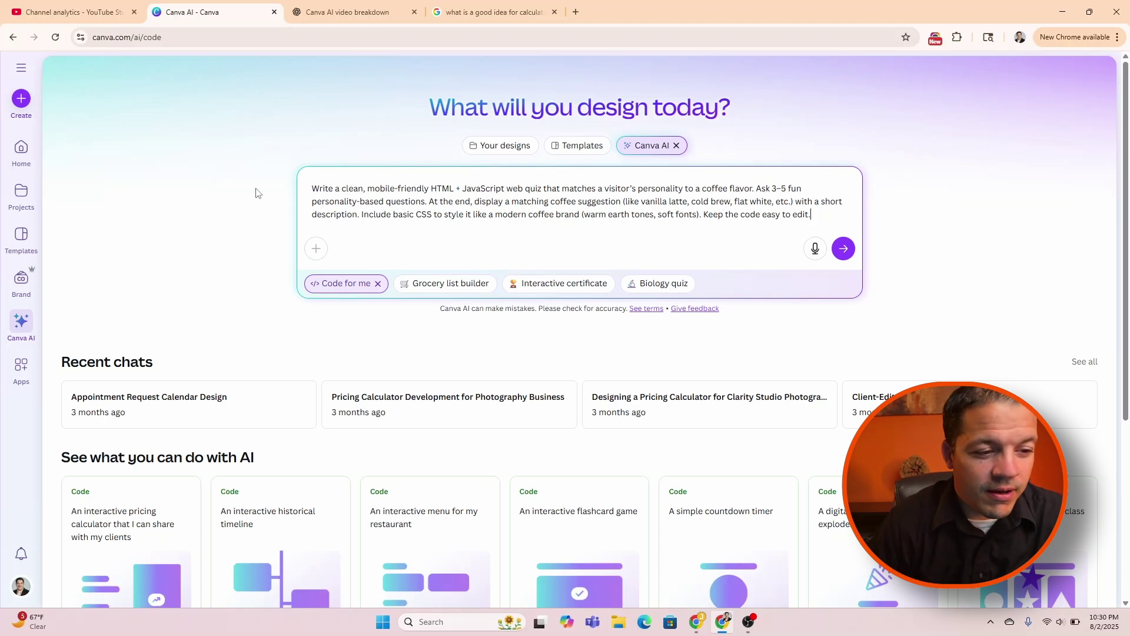
click(851, 255)
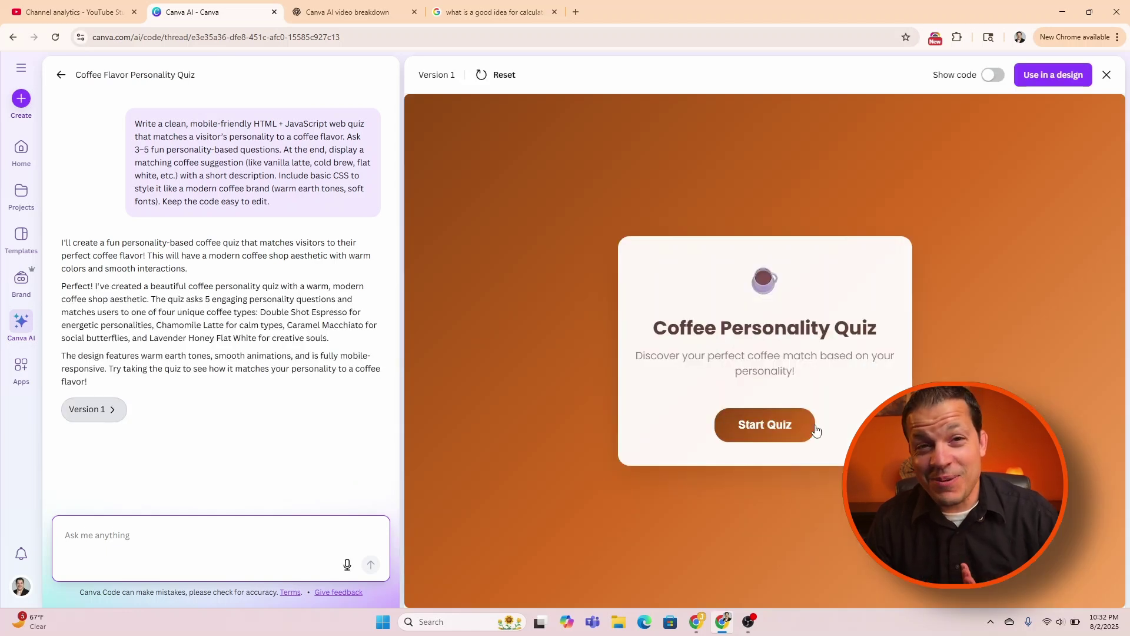
- Test the Coffee Personality Quiz by starting it and answering its questions, and show the generated code
click(767, 430)
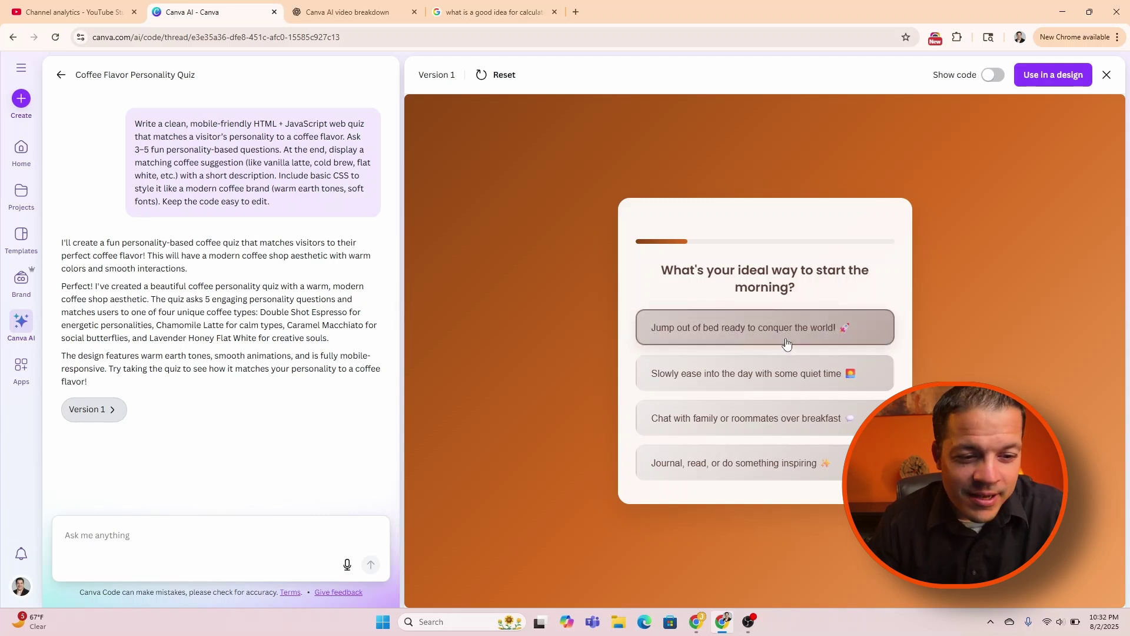
click(787, 344)
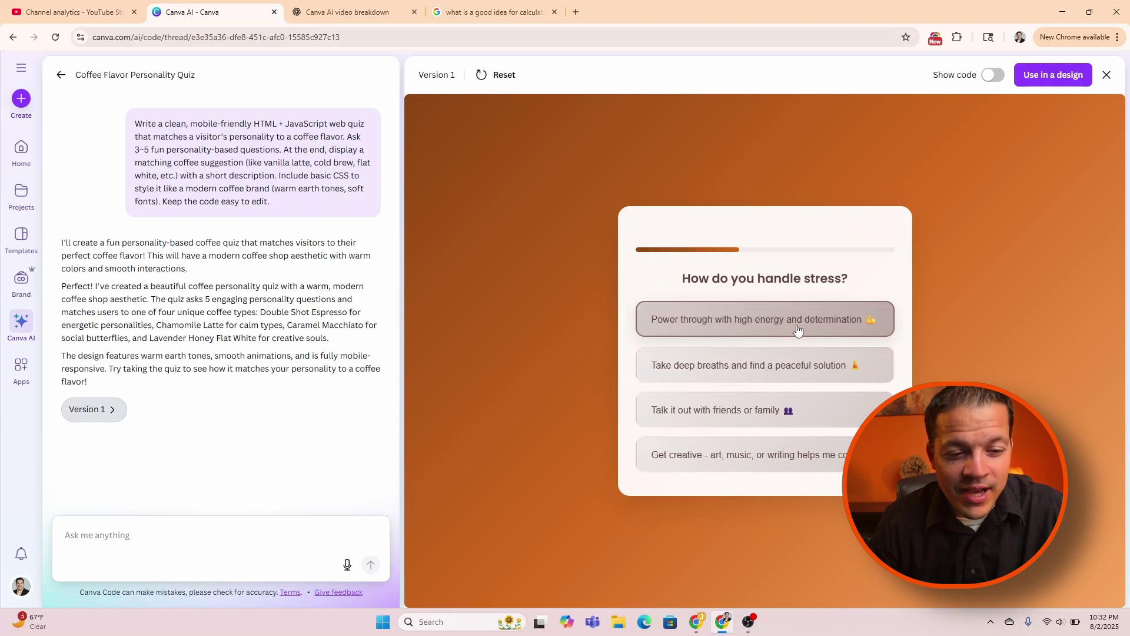
click(798, 330)
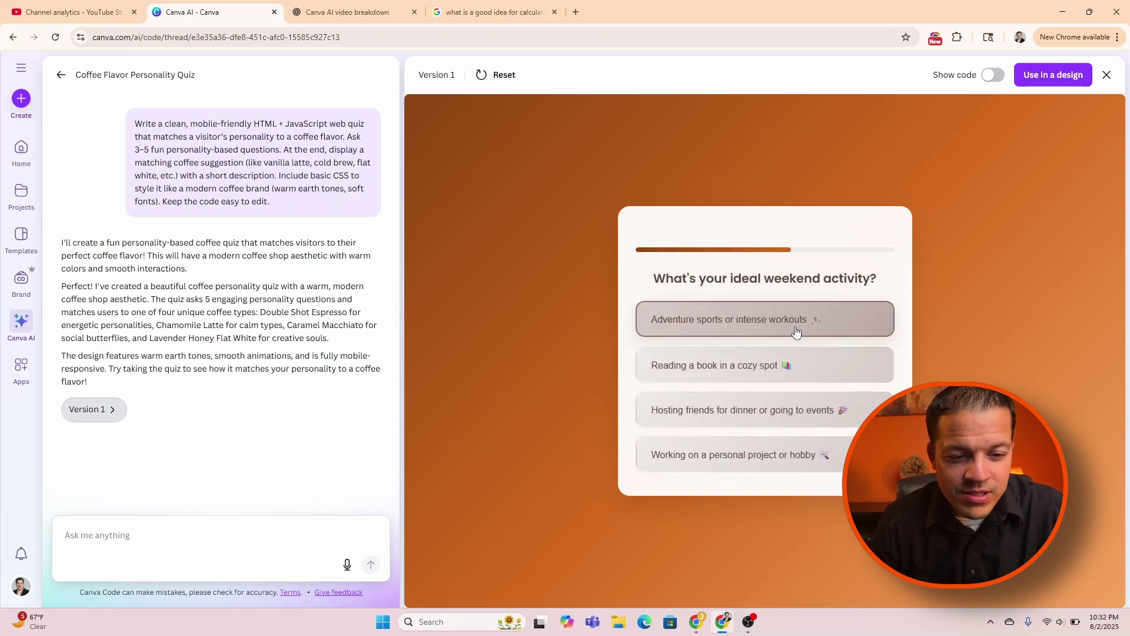
click(795, 332)
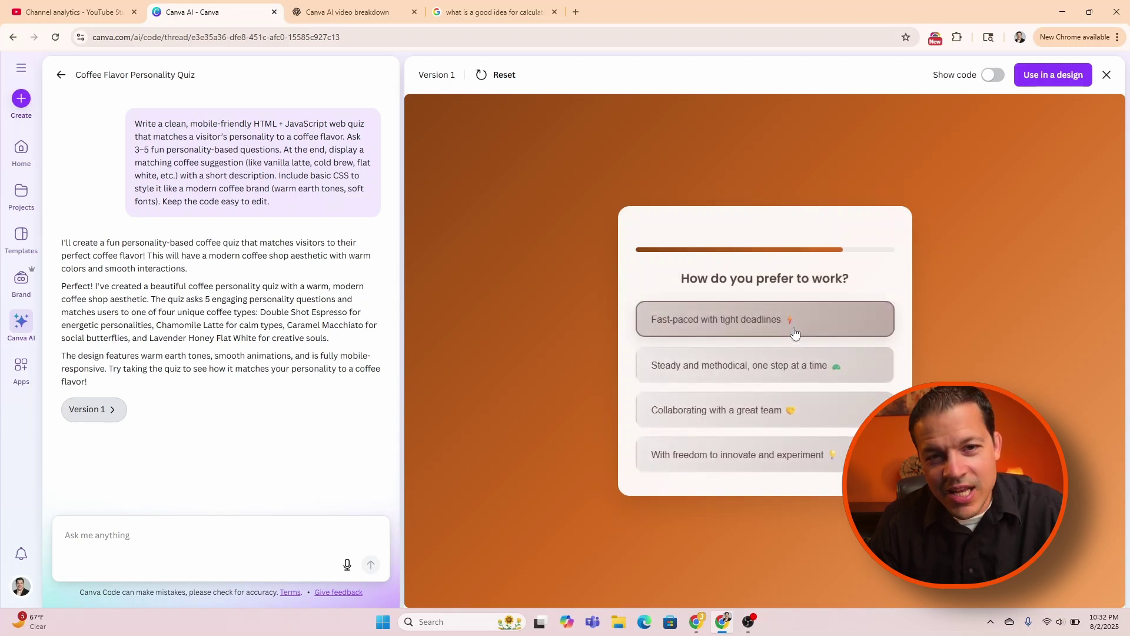
click(799, 370)
click(799, 377)
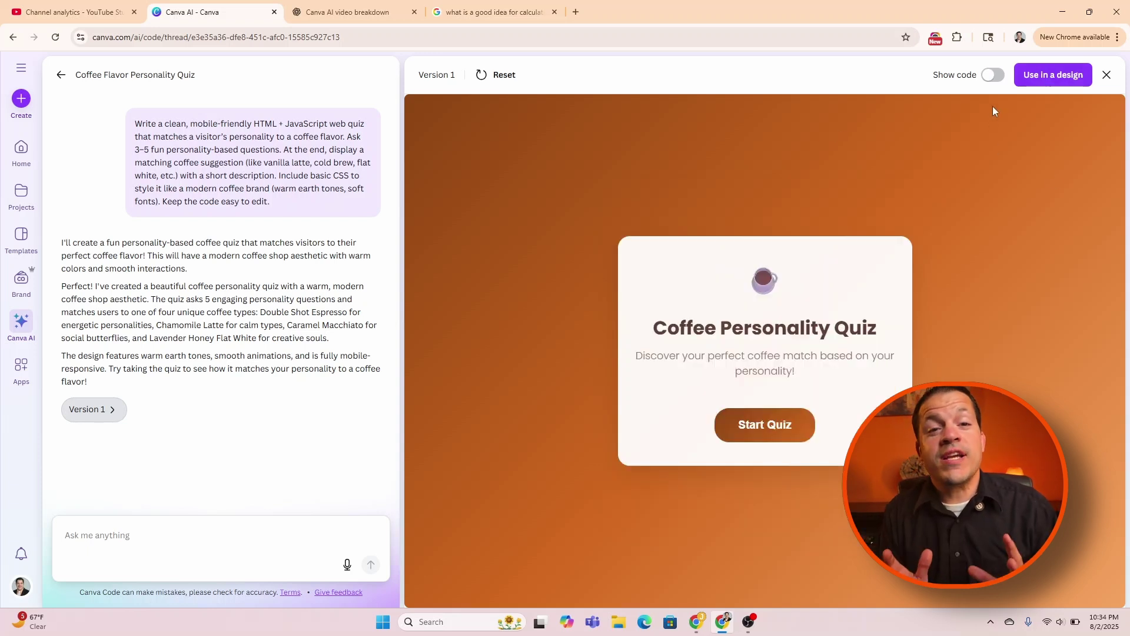
click(993, 75)
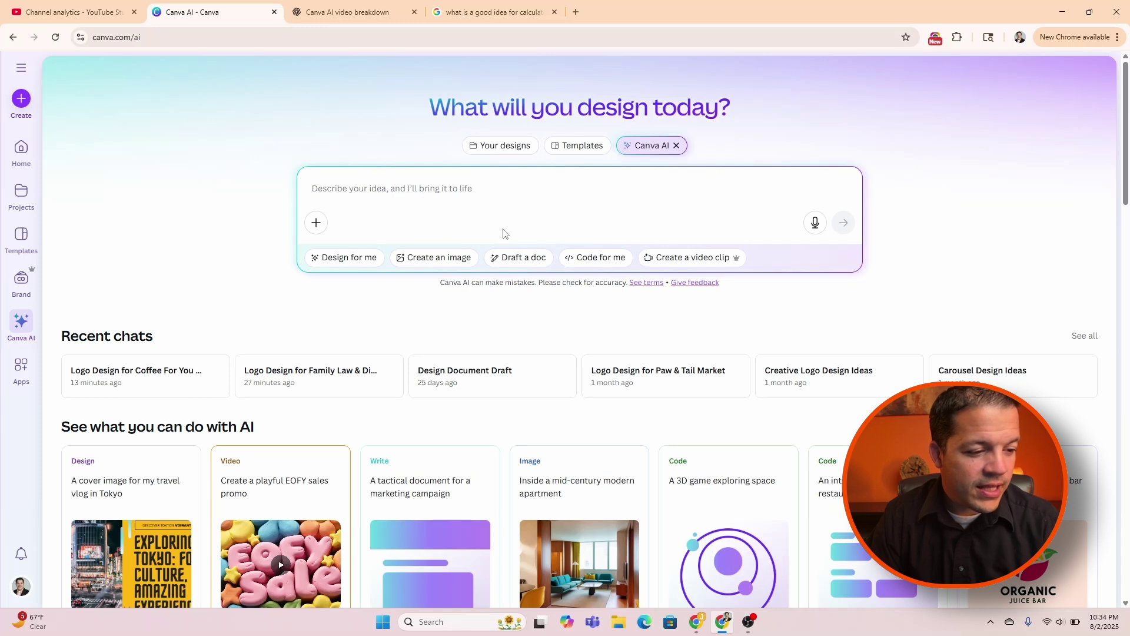
- Generate a document with Draft a doc from the sample idea "A tactical document for a marketing campaign"
click(511, 258)
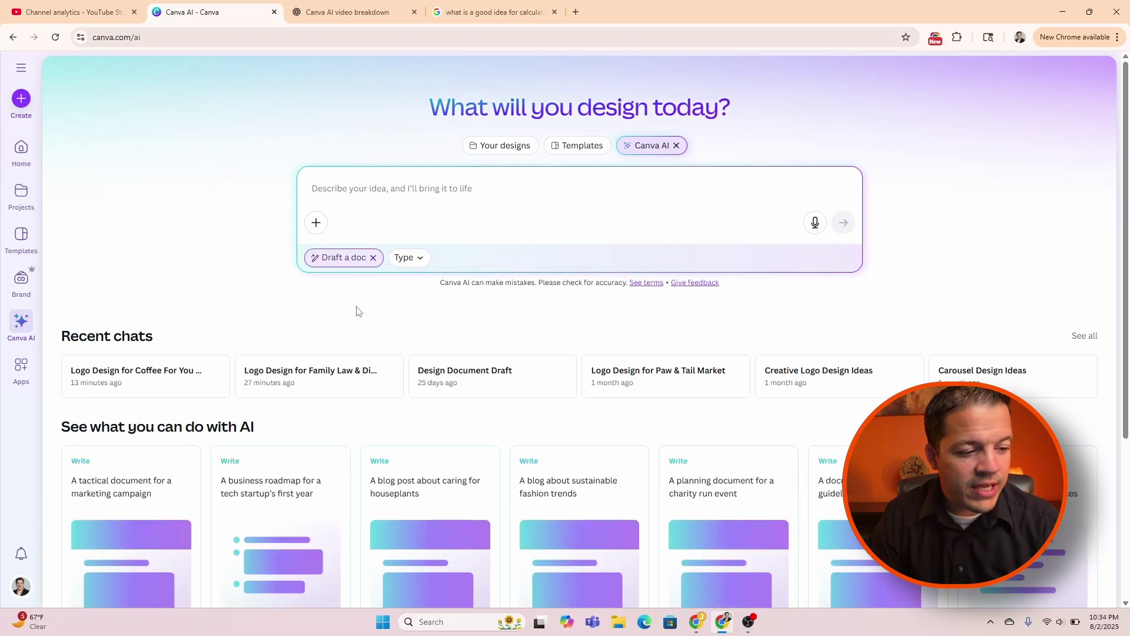
scroll(336, 312, down, 1)
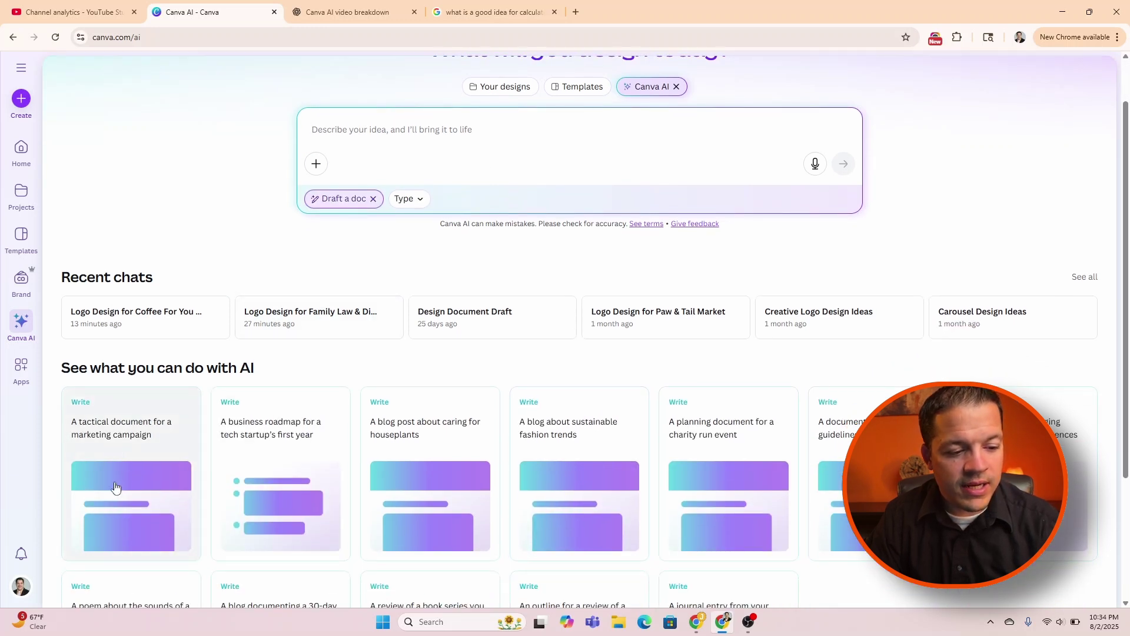
click(144, 453)
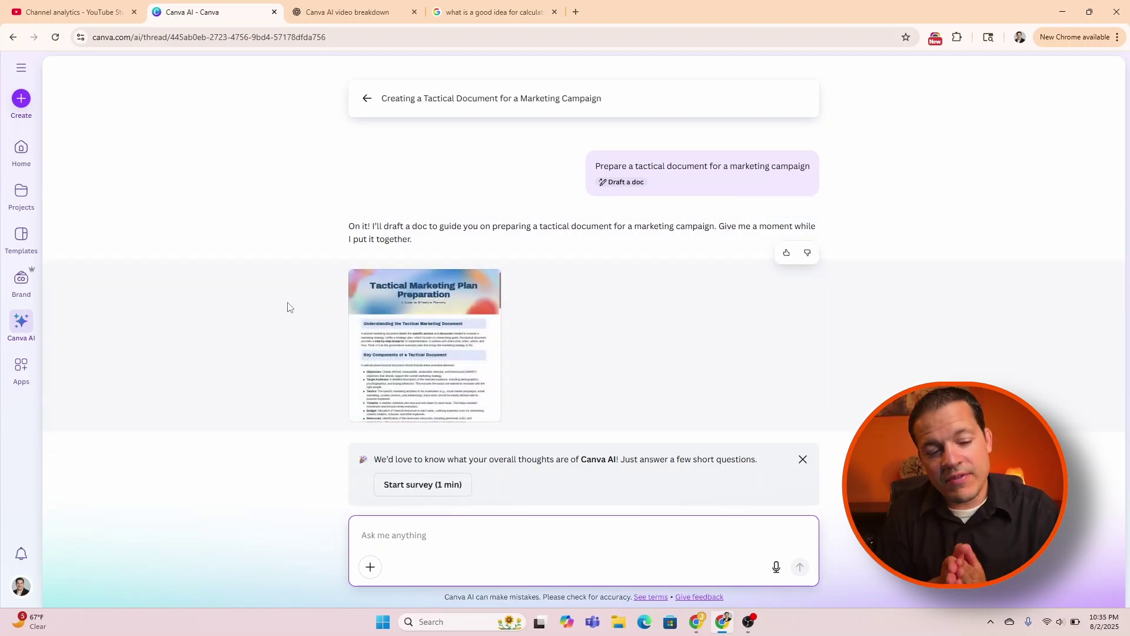
- Submit the follow-up request "Draft a document for marketing campaign for a Coffee Shop"
click(630, 575)
text(Draft a document for marketing campaign for a Coffee Shop)
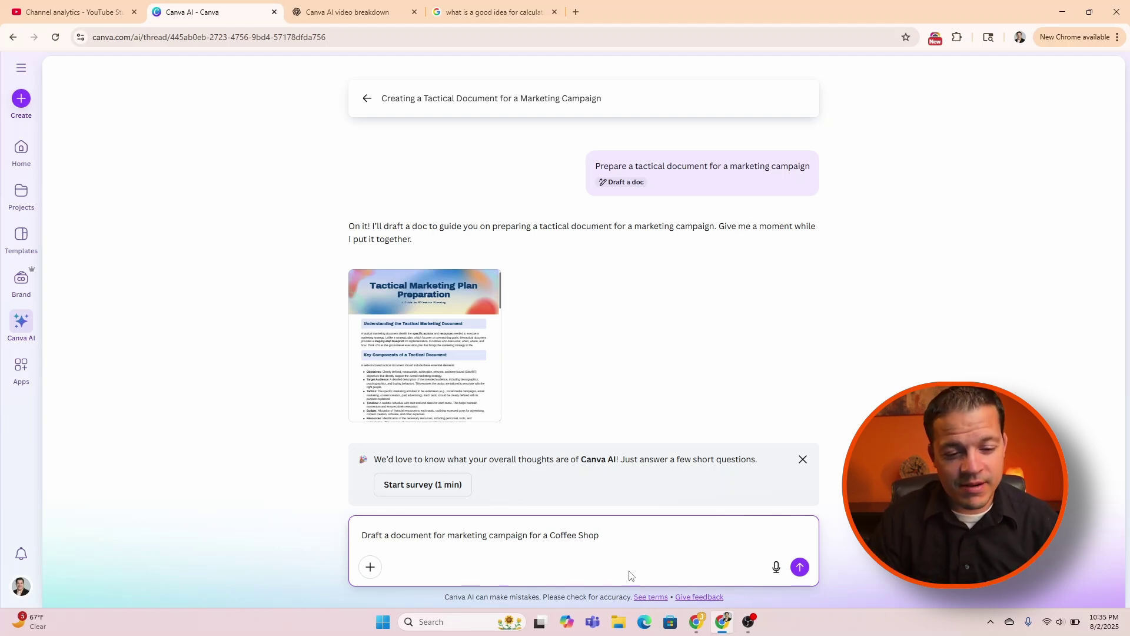
click(801, 569)
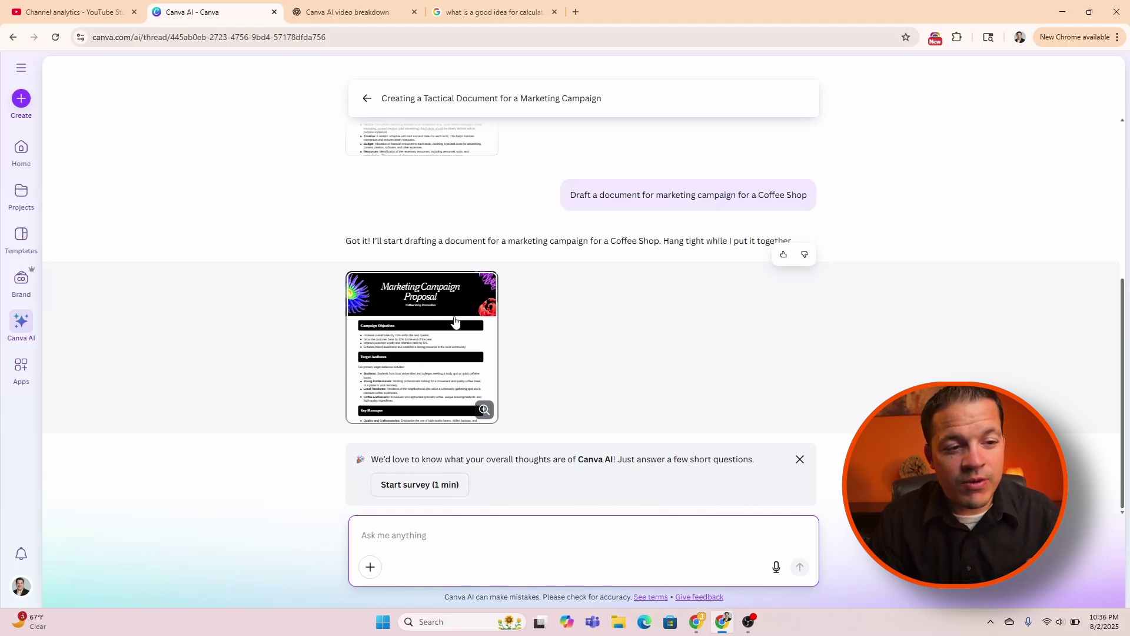
- Open the coffee shop marketing campaign proposal in the editor and view its Magic Write options
click(454, 320)
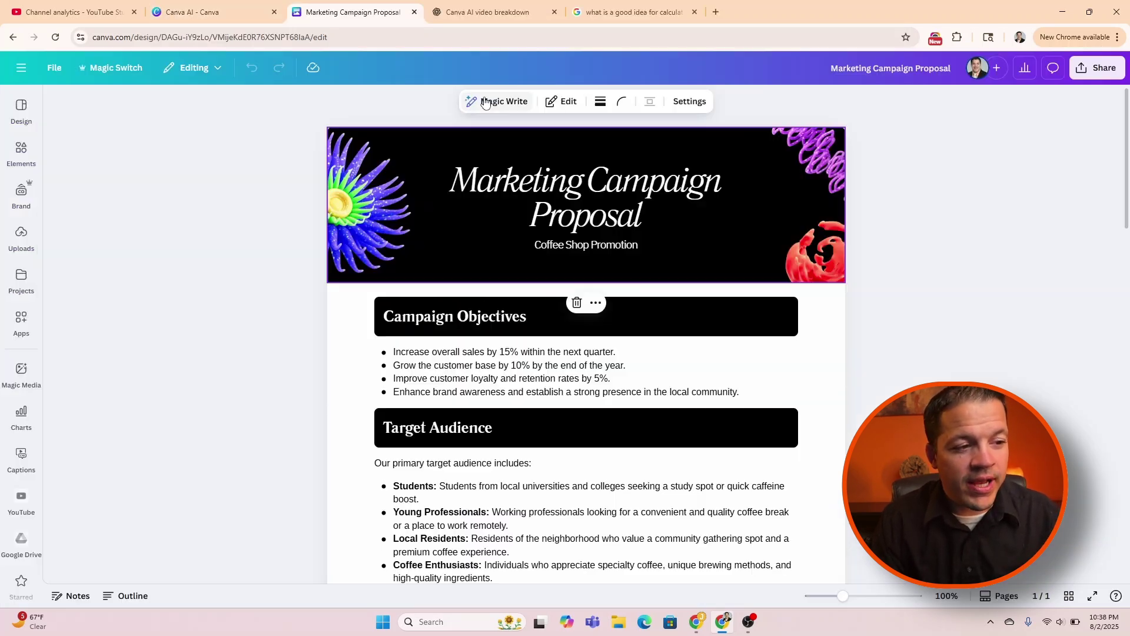
click(481, 102)
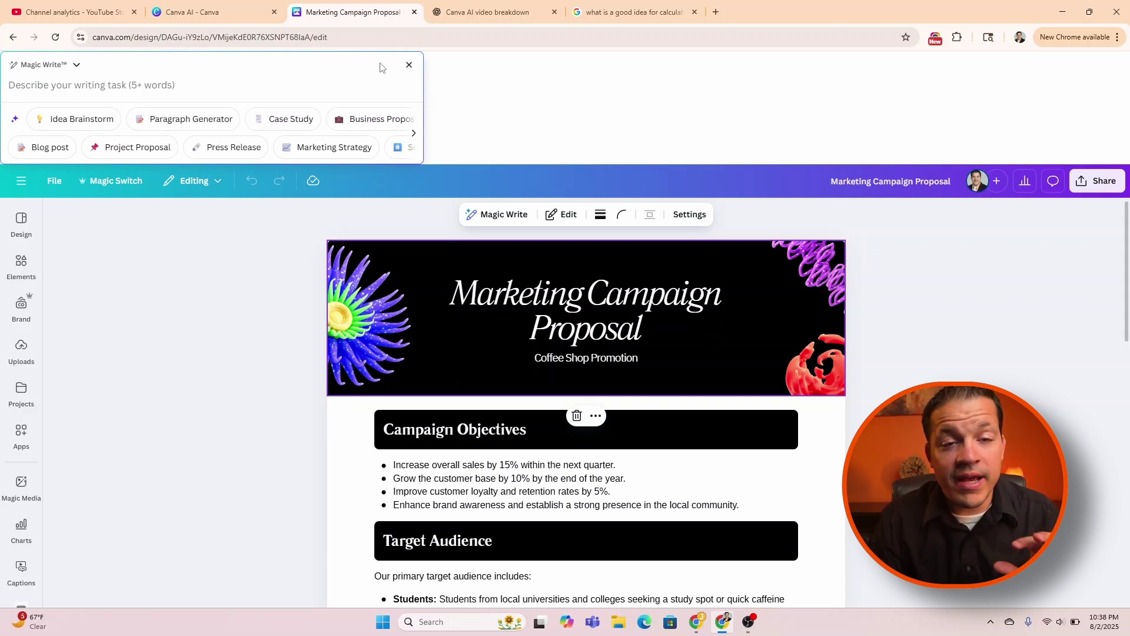
click(409, 66)
- Replace the proposal's header banner with the "Spend time enjoying coffee." template found by searching for coffee shop, and save it
double_click(596, 217)
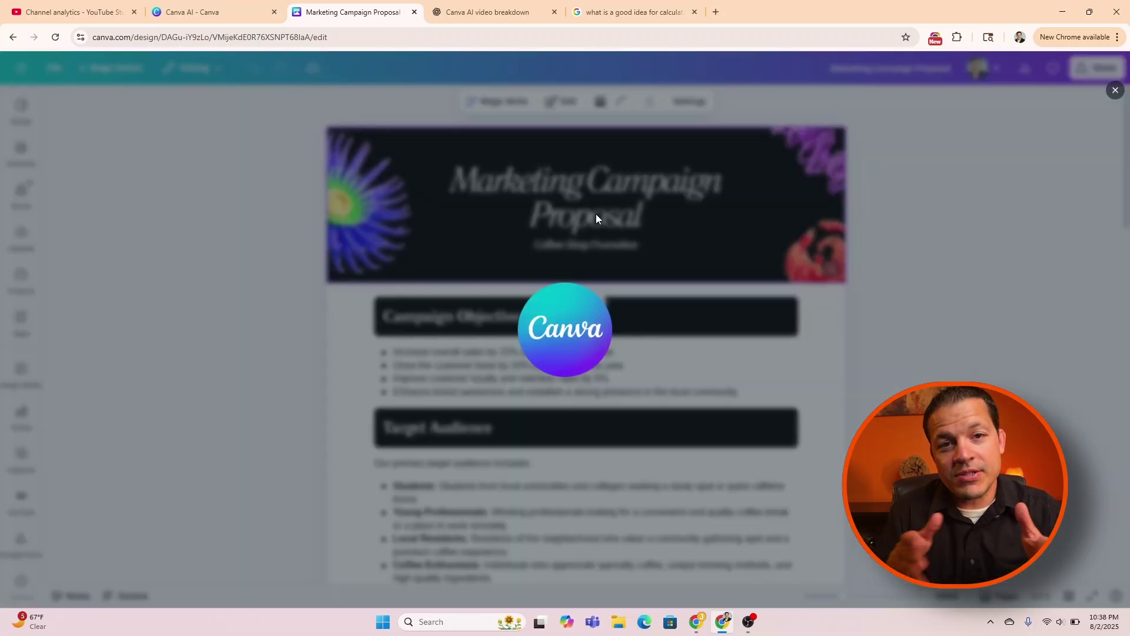
click(165, 140)
text(Coffee Shop)
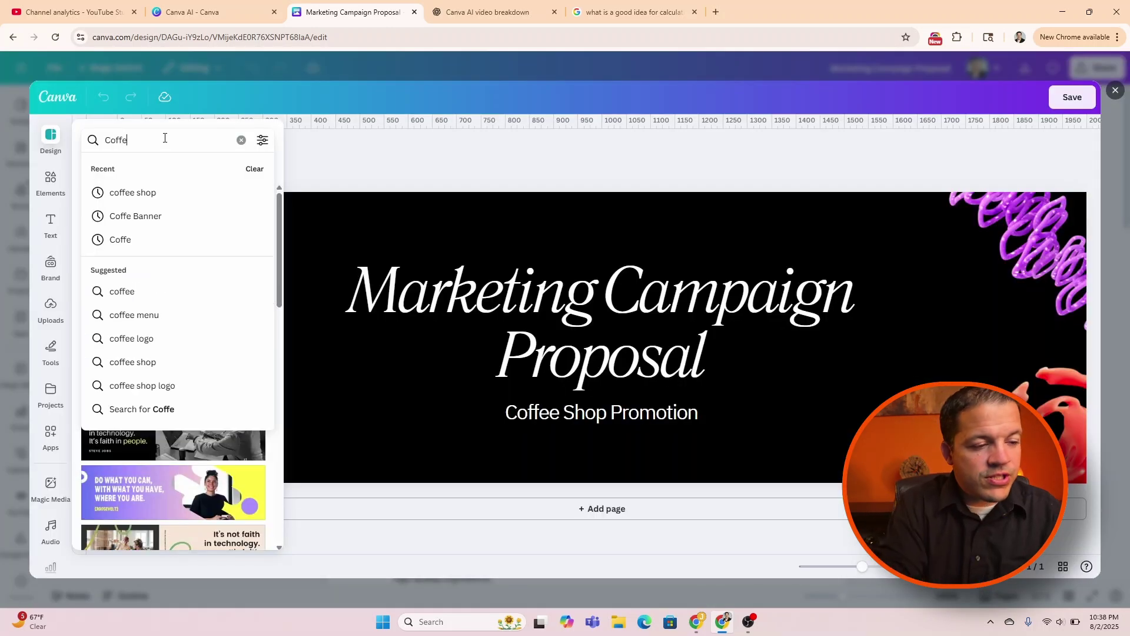
click(130, 192)
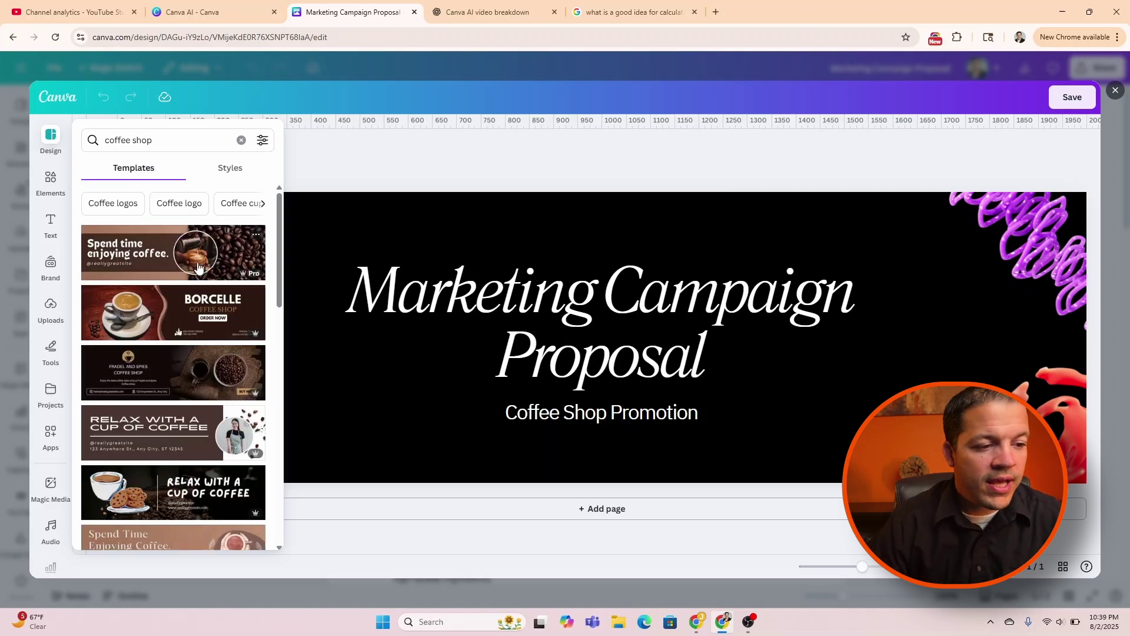
click(198, 266)
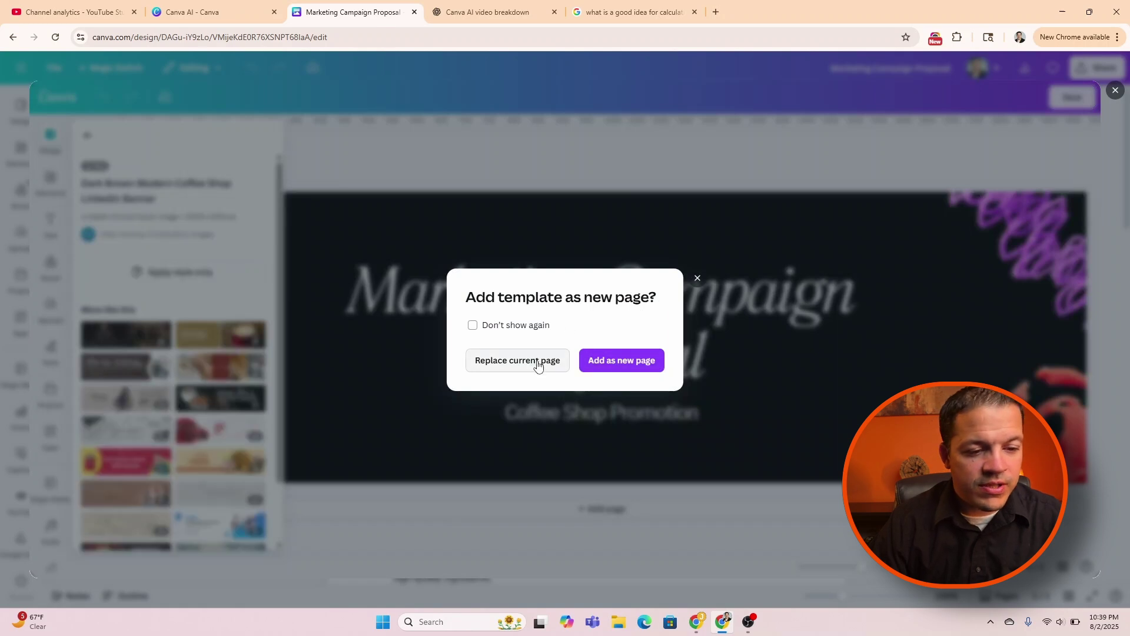
click(541, 360)
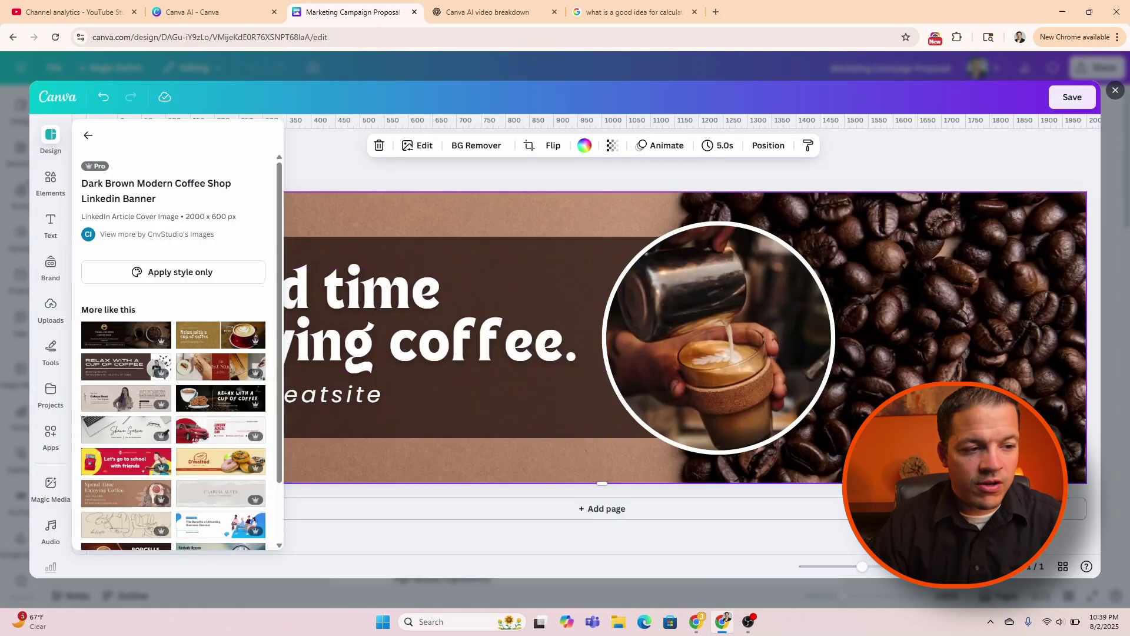
click(1073, 98)
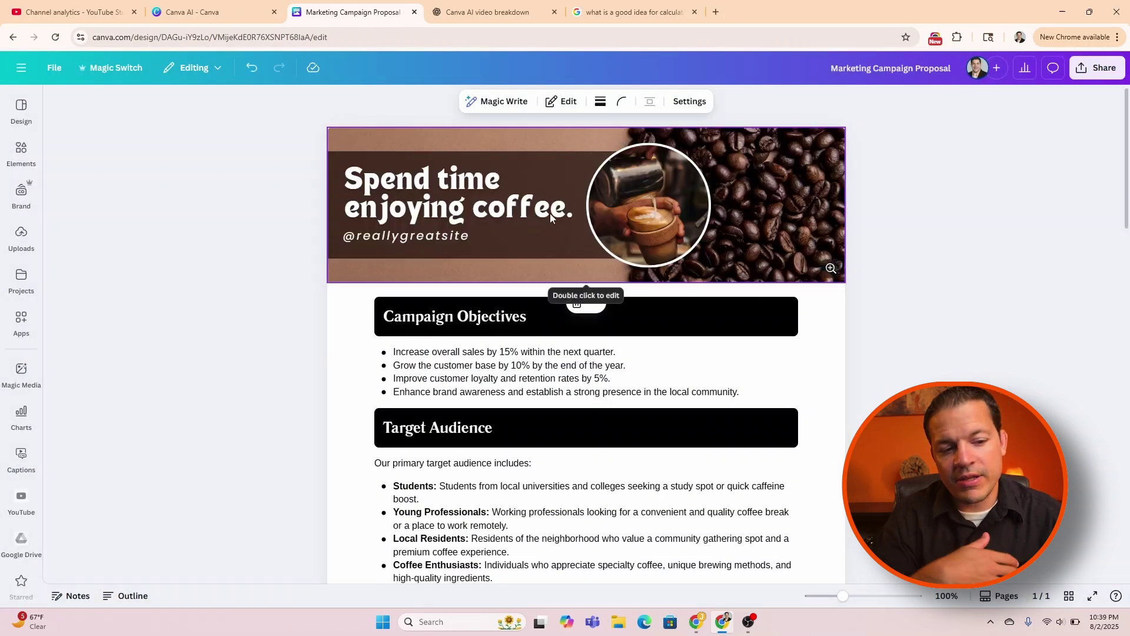
- Generate a Magic Write Rewrite of the first Campaign Objectives bullet and request another version like it
triple_click(436, 352)
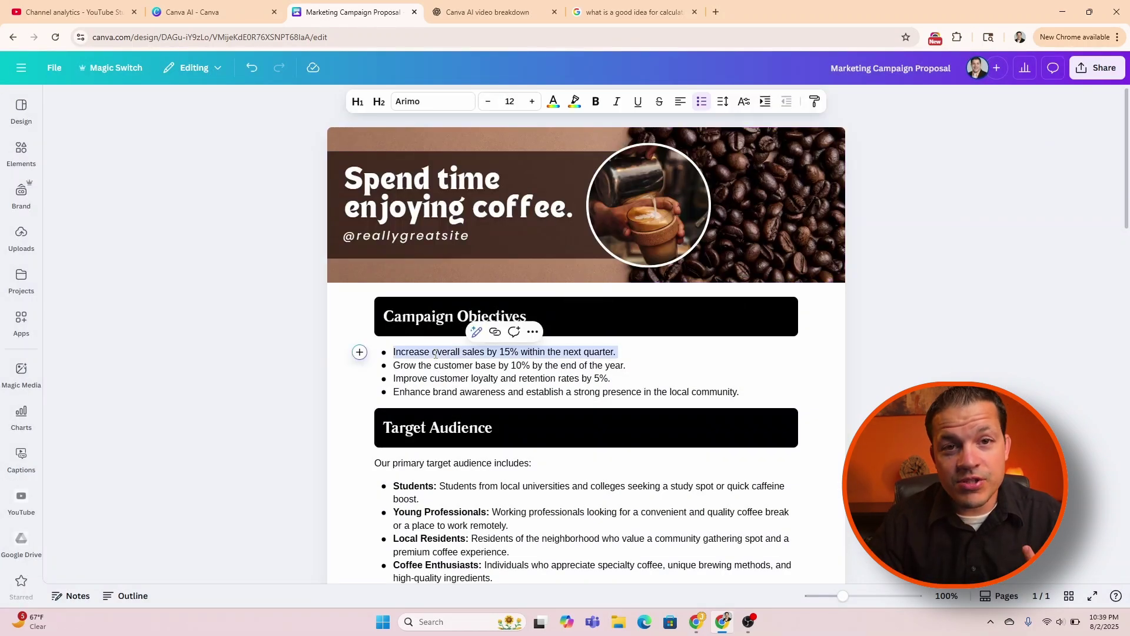
click(477, 335)
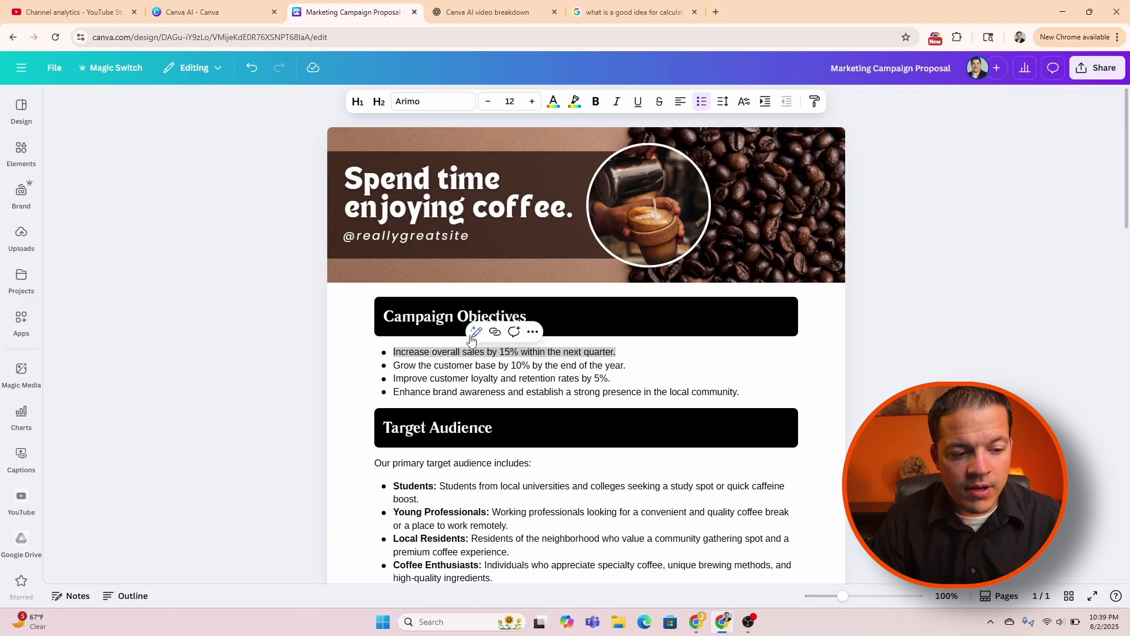
click(475, 332)
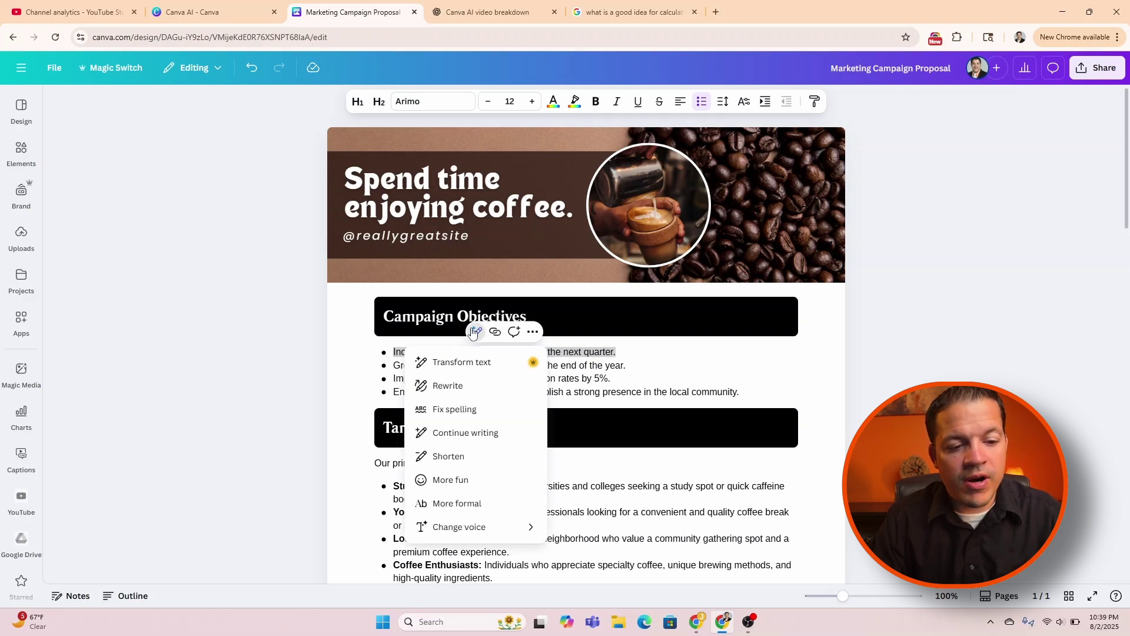
click(477, 362)
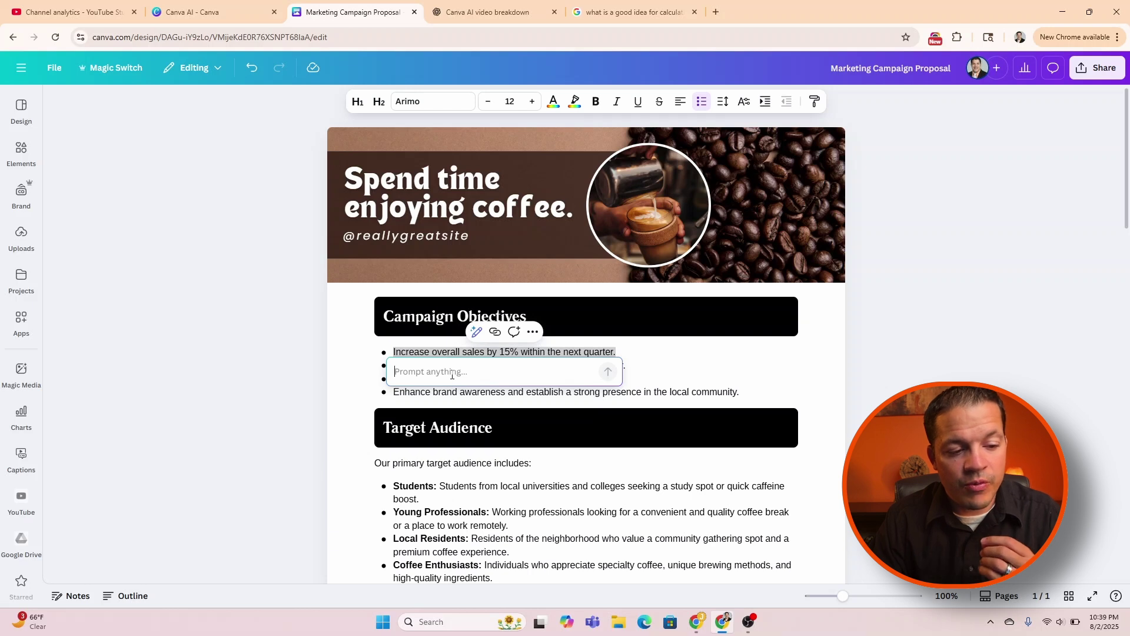
click(477, 332)
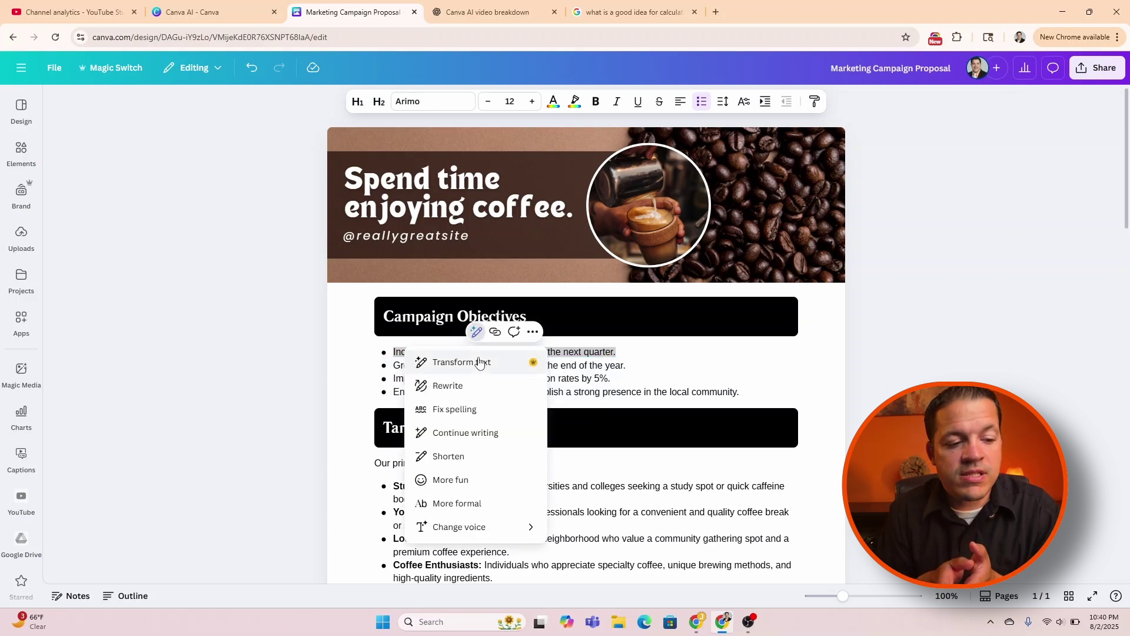
click(469, 386)
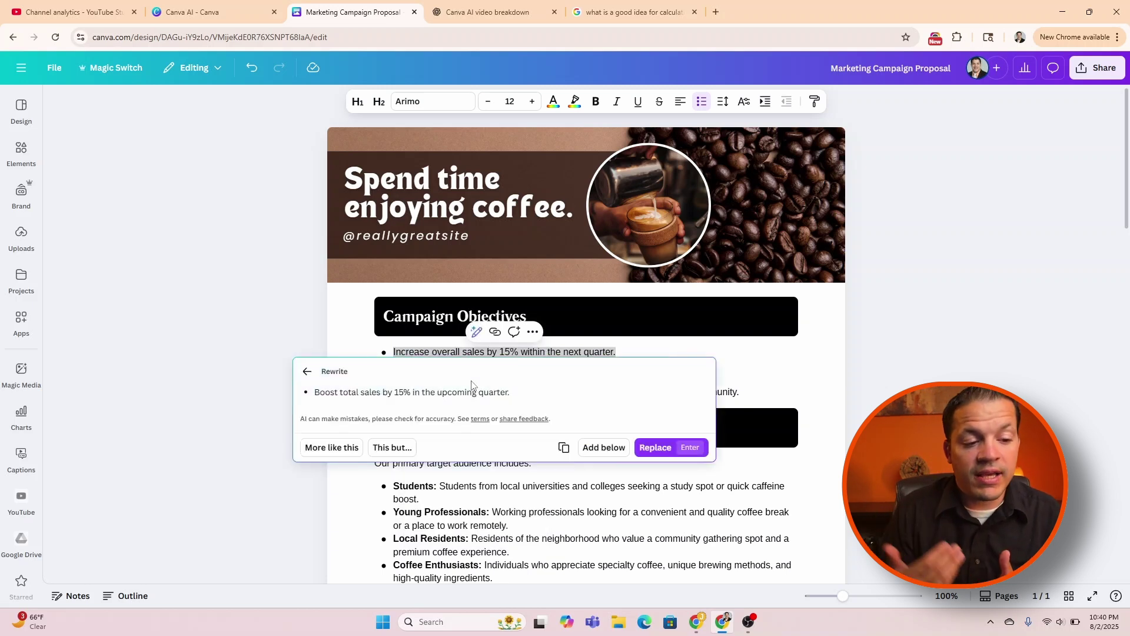
click(357, 448)
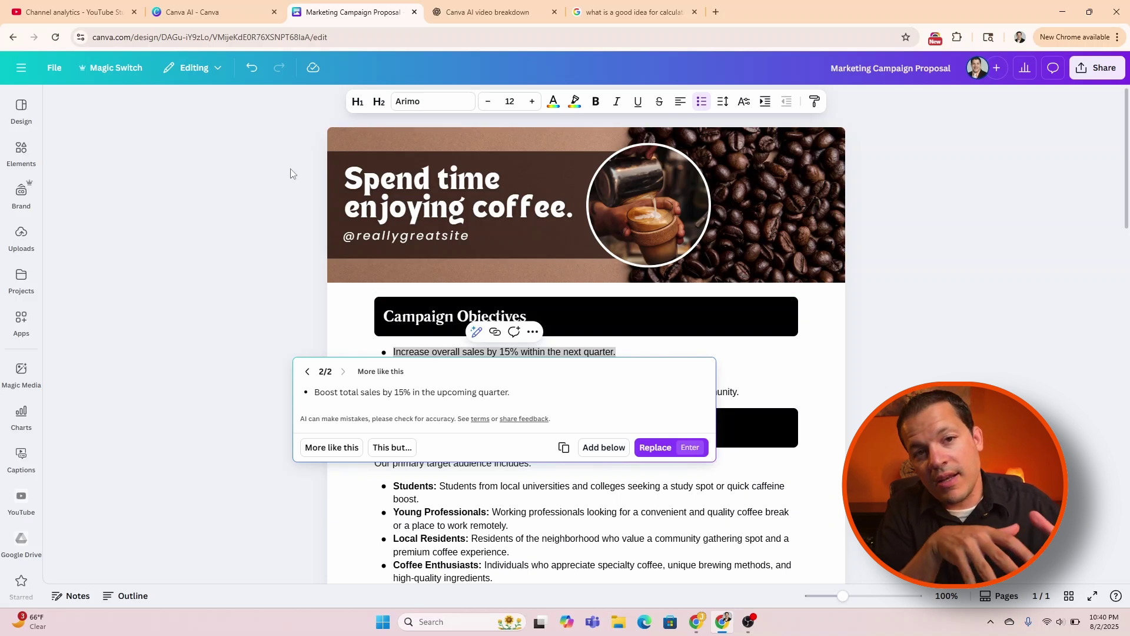
- View the Magic Switch options for translating the design and transforming it into another kind of document
click(143, 73)
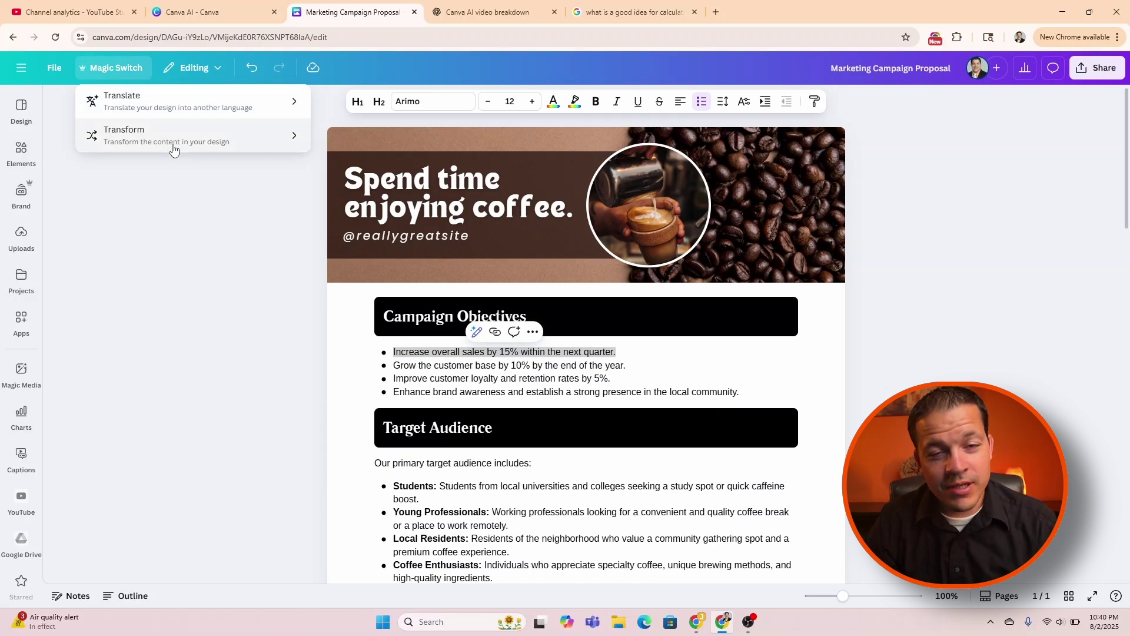
click(296, 141)
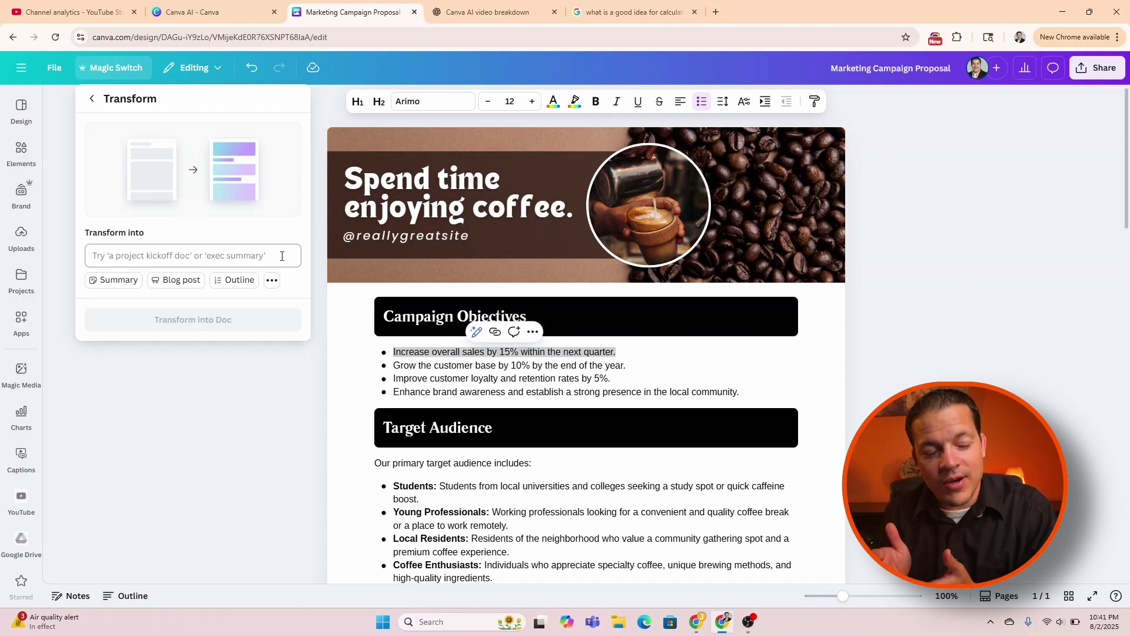
click(92, 100)
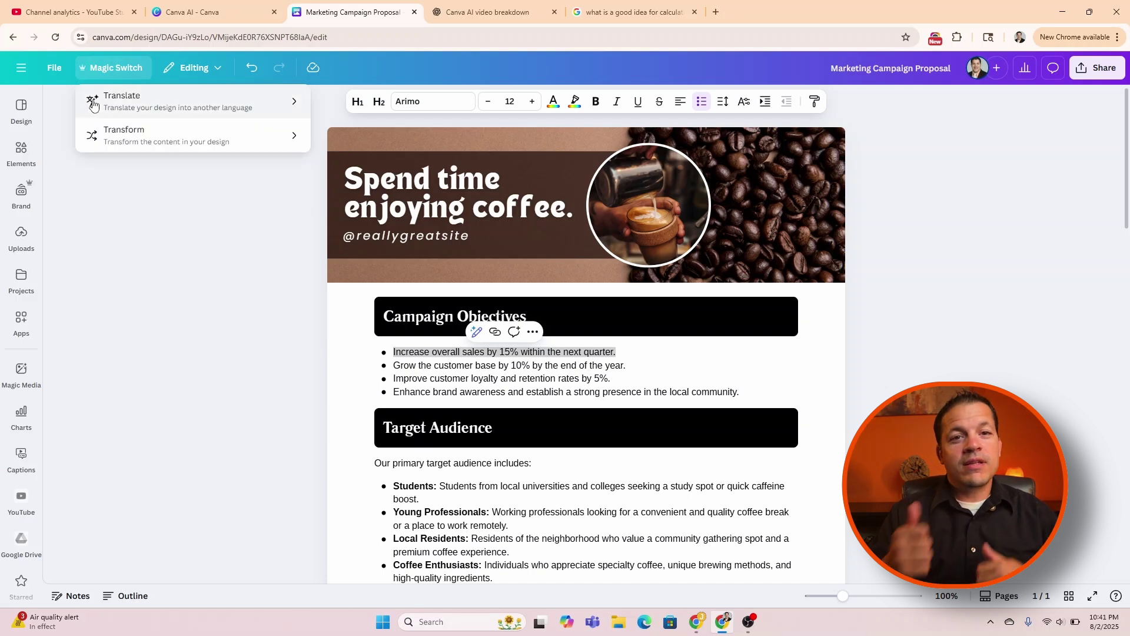
click(239, 245)
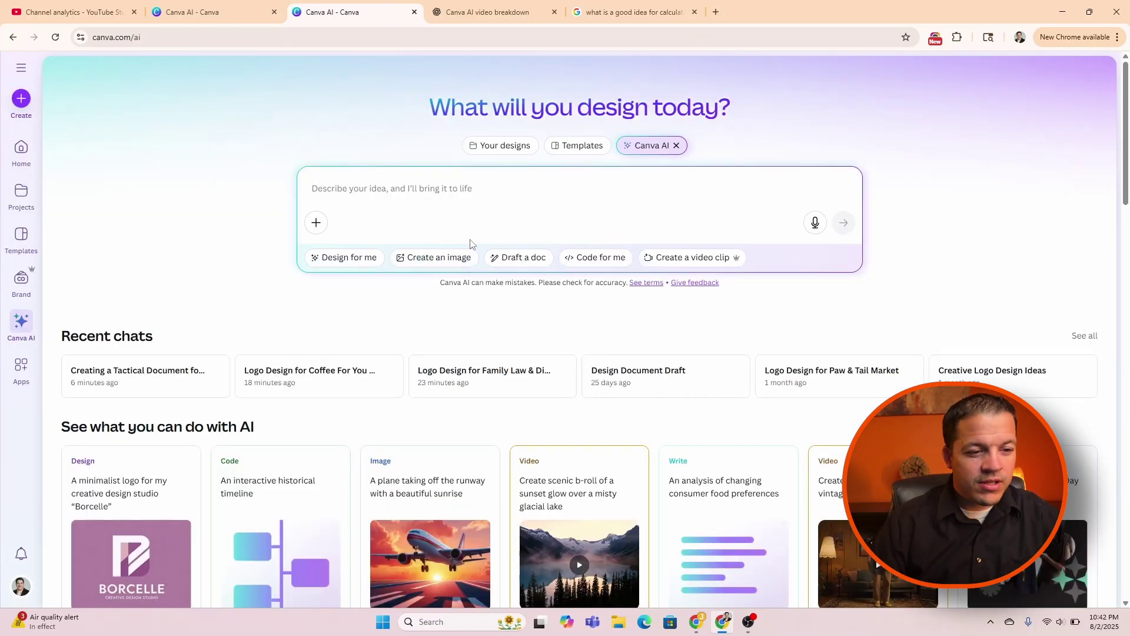
- Generate a Cinematic Concept image of a high-conversion Coffee Shop marketing graphic with branded colors Orange and Brown and someone sipping and enjoying a coffee
click(437, 257)
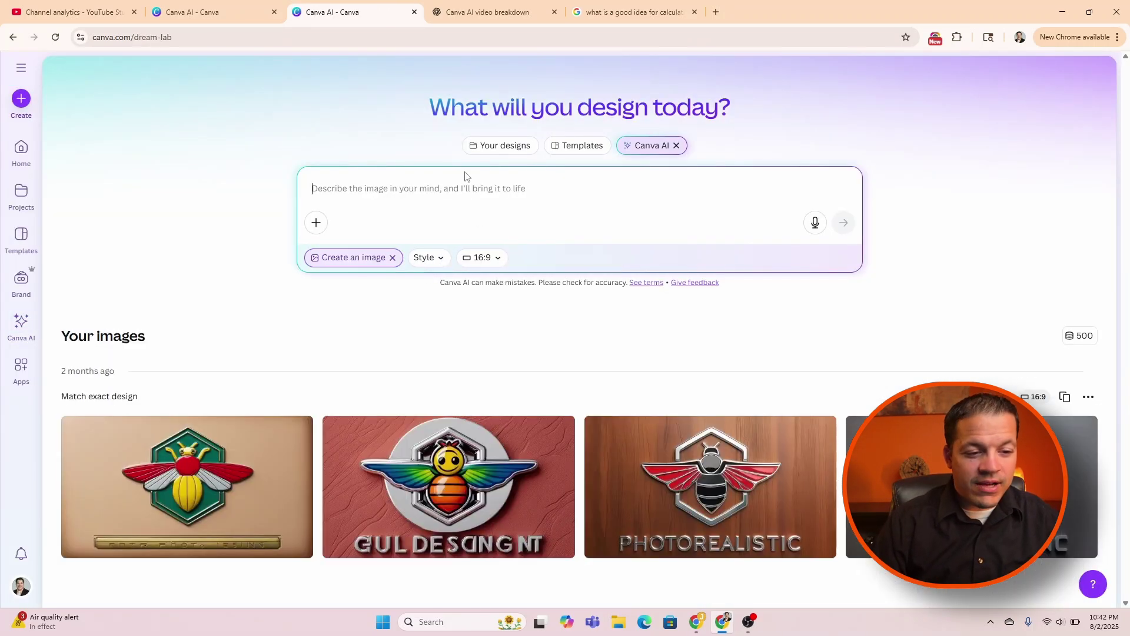
click(442, 259)
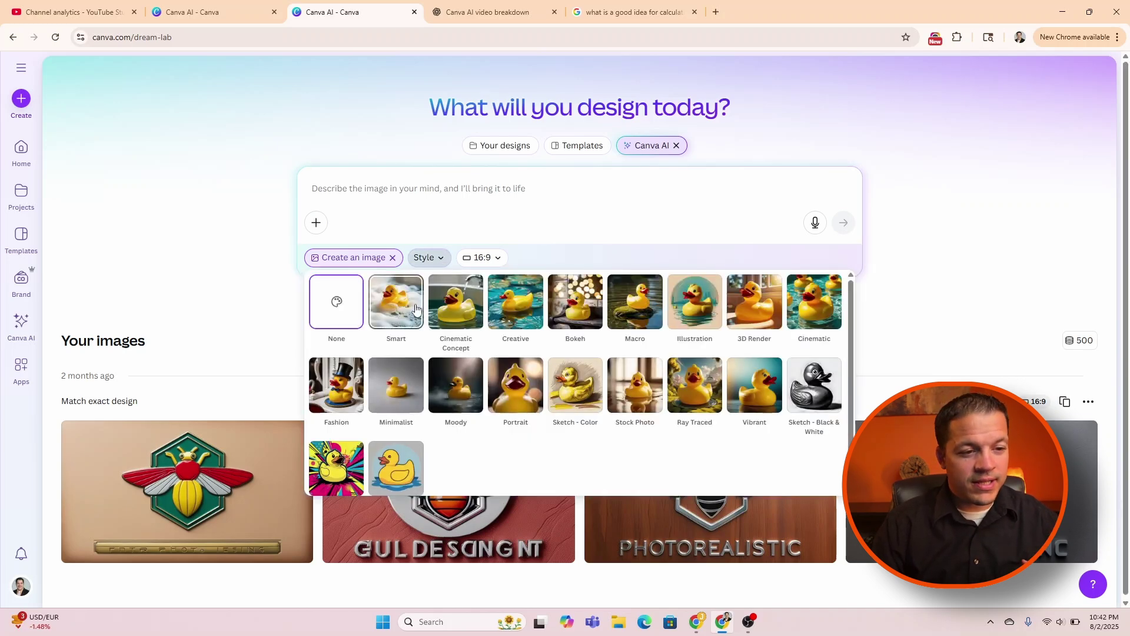
click(457, 303)
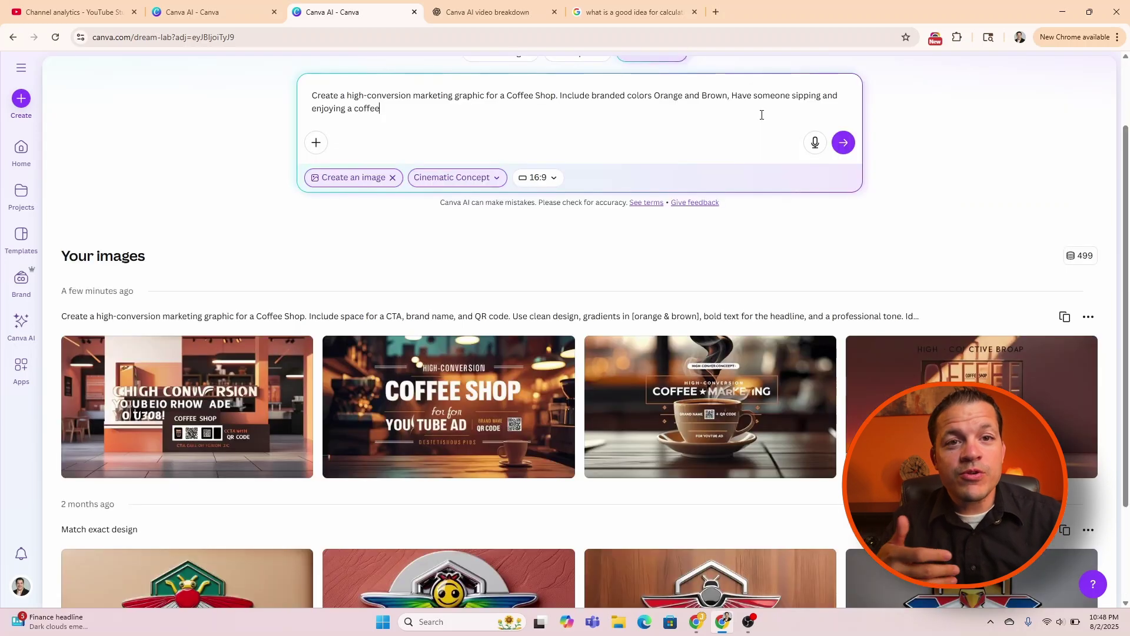
key(Return)
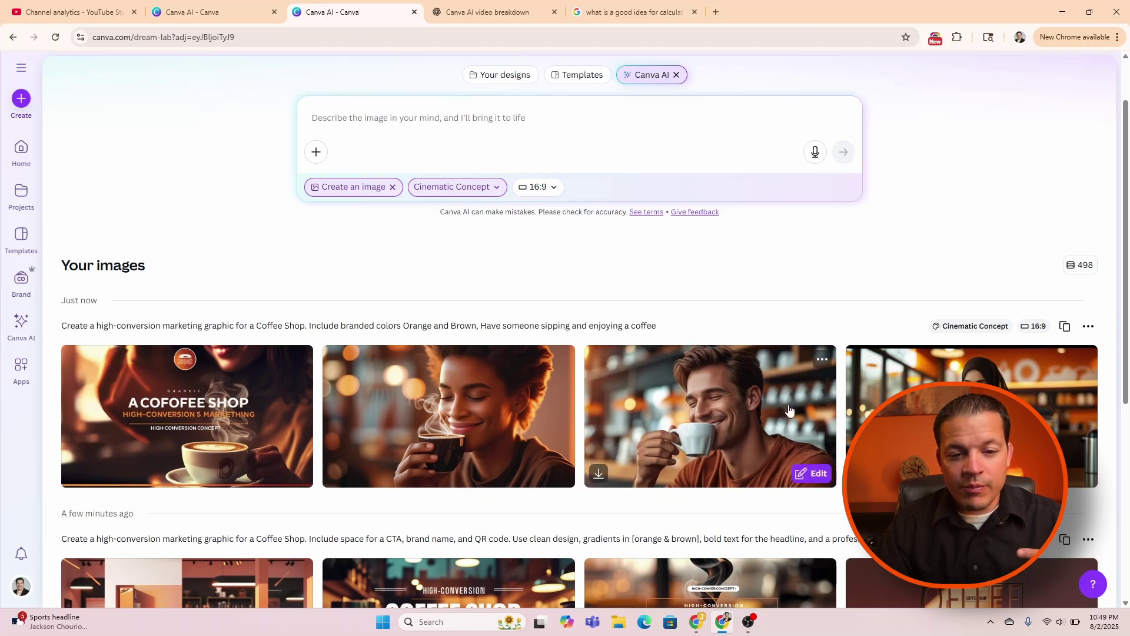
- Open the second generated image, showing a smiling person sipping from a black cup, in the editor
click(497, 406)
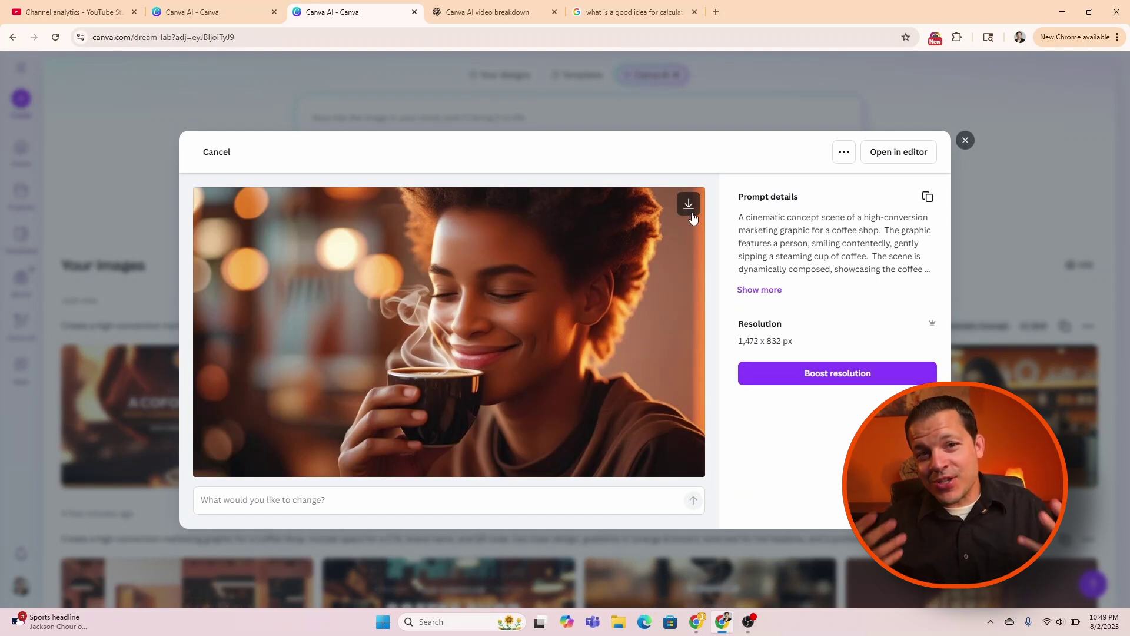
click(889, 156)
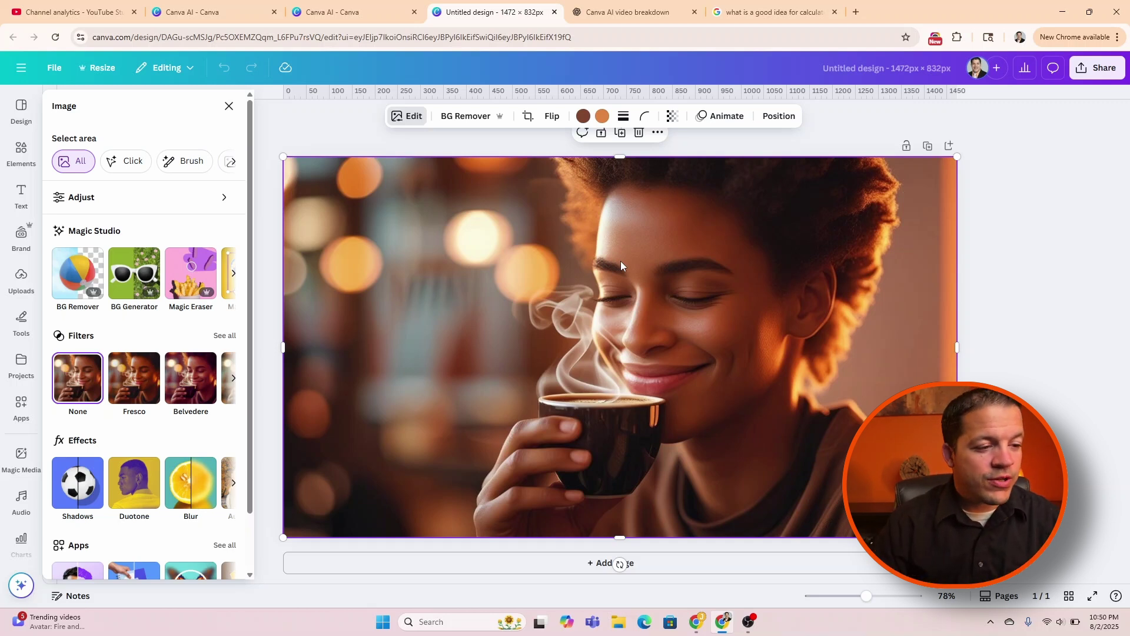
- Remove the image's background and test a Restore brush stroke on the cleared area beside the person
click(89, 273)
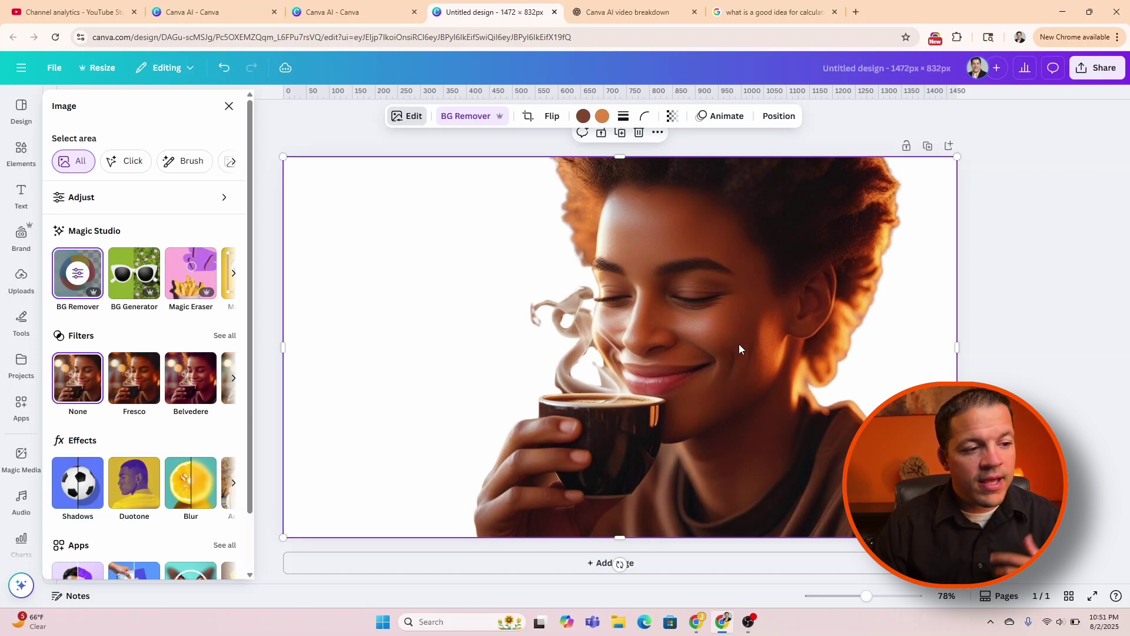
click(78, 275)
click(423, 186)
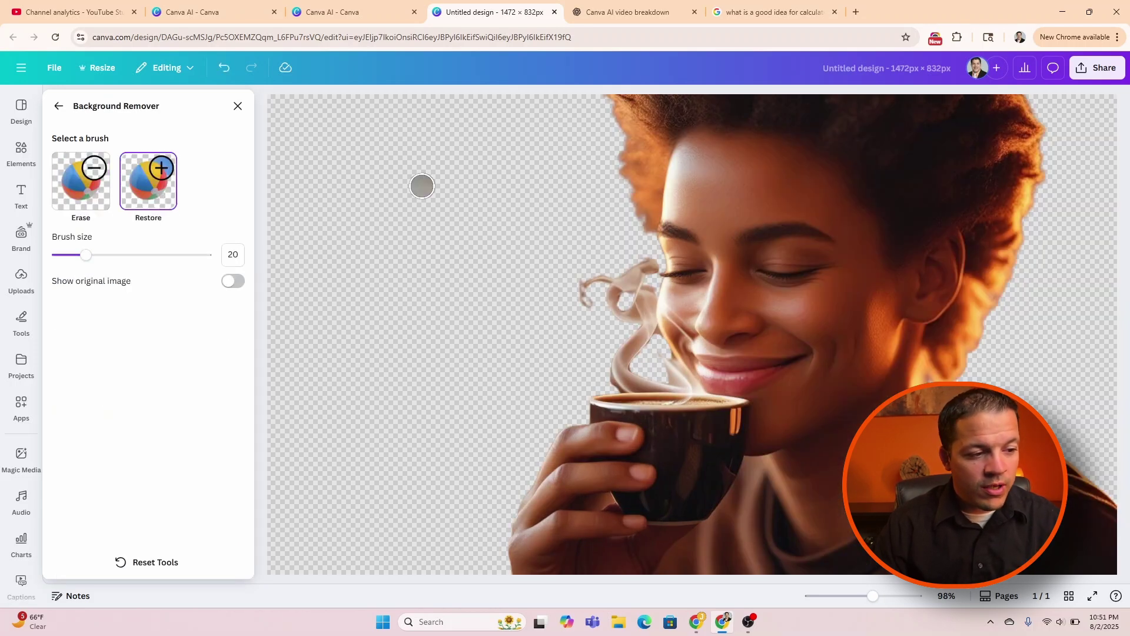
mouse_move(431, 219)
mouse_down()
mouse_move(457, 199)
mouse_move(537, 252)
mouse_move(559, 235)
mouse_up()
click(224, 68)
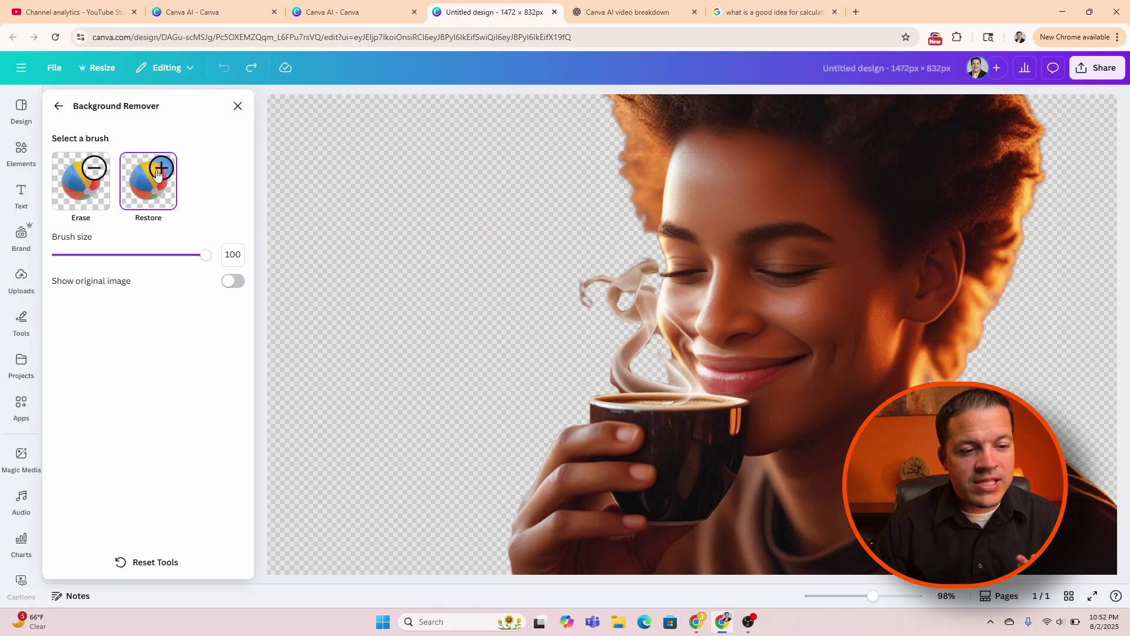
- Paint background areas back around the person with the Restore brush at size 28, and undo the background removal
drag(206, 255, 99, 262)
mouse_move(428, 147)
mouse_down()
mouse_move(1028, 175)
mouse_move(1071, 359)
mouse_move(306, 409)
mouse_move(1107, 353)
mouse_move(777, 408)
mouse_move(336, 412)
mouse_up()
mouse_move(259, 563)
mouse_down()
mouse_move(404, 558)
mouse_move(974, 298)
mouse_move(618, 189)
mouse_move(337, 225)
mouse_move(461, 301)
mouse_move(368, 348)
mouse_up()
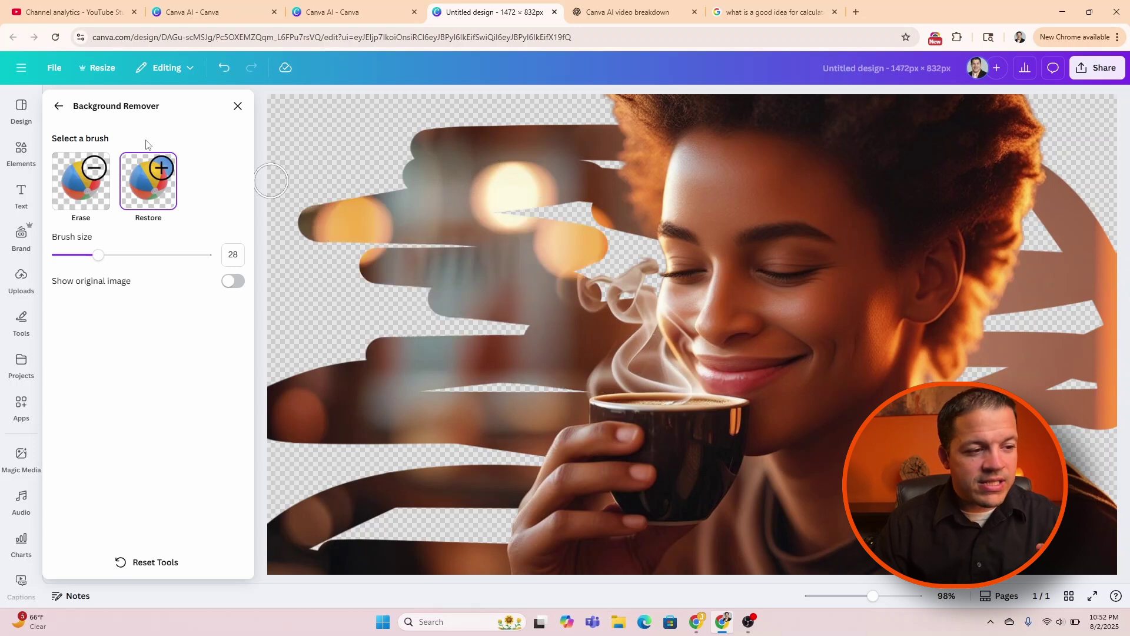
click(60, 106)
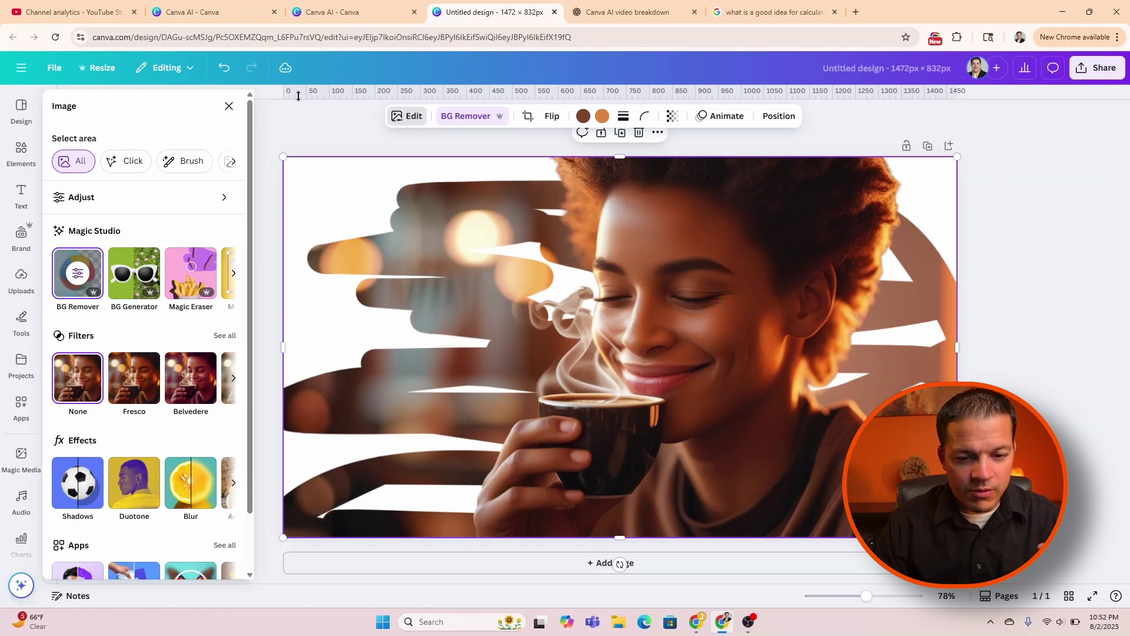
click(216, 67)
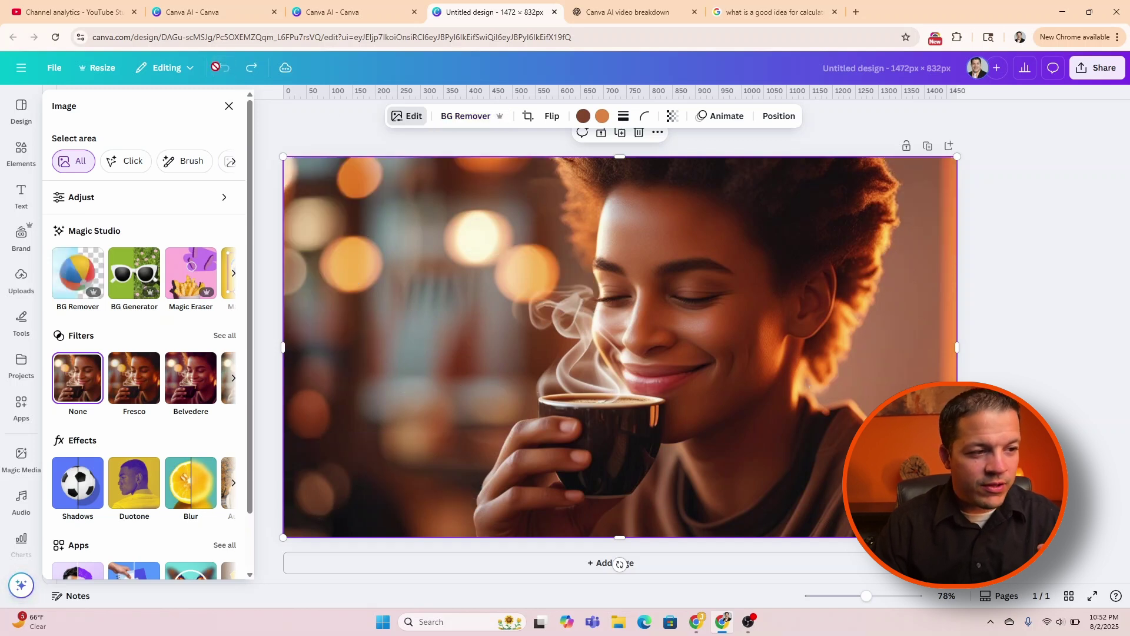
- Extend the image's left edge back to the full page width and leave the Background Generator
click(134, 283)
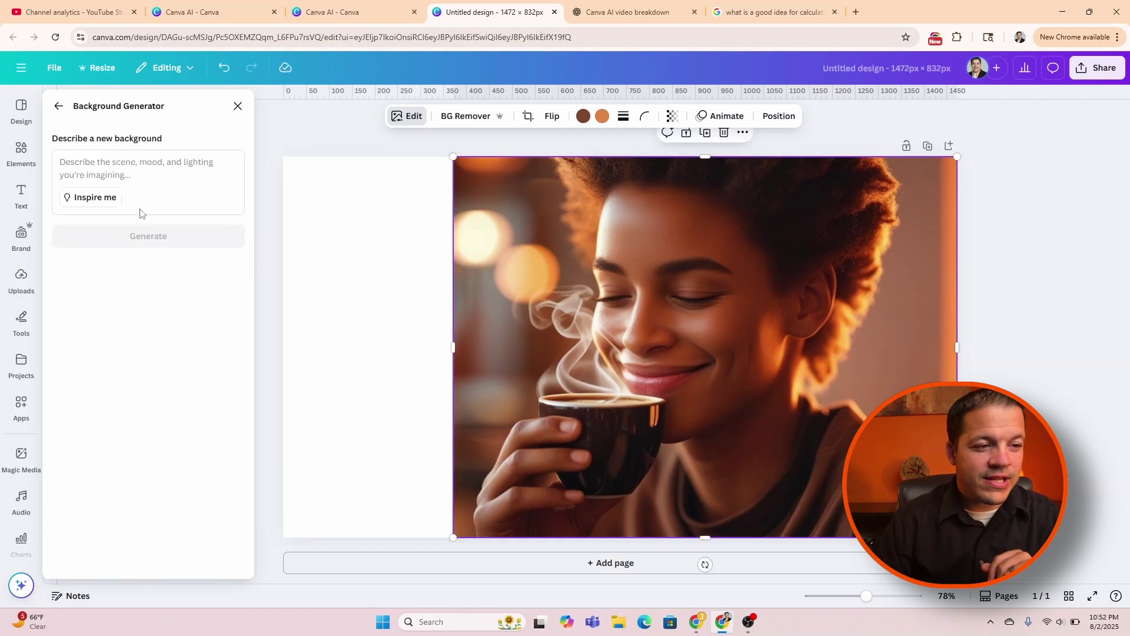
click(134, 167)
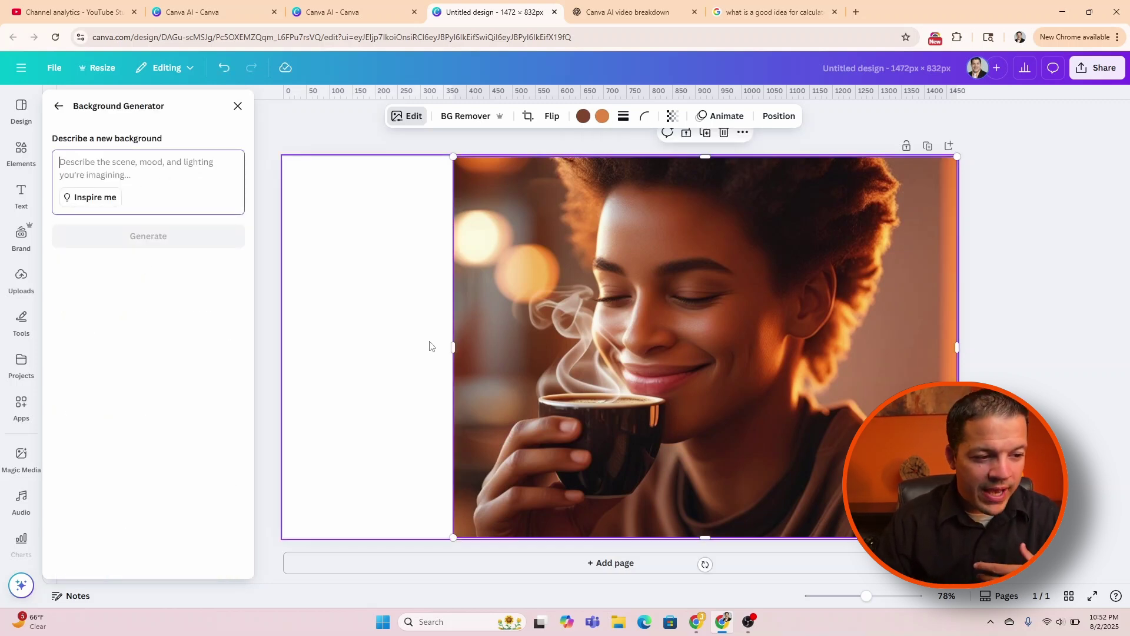
drag(453, 342, 283, 340)
click(61, 107)
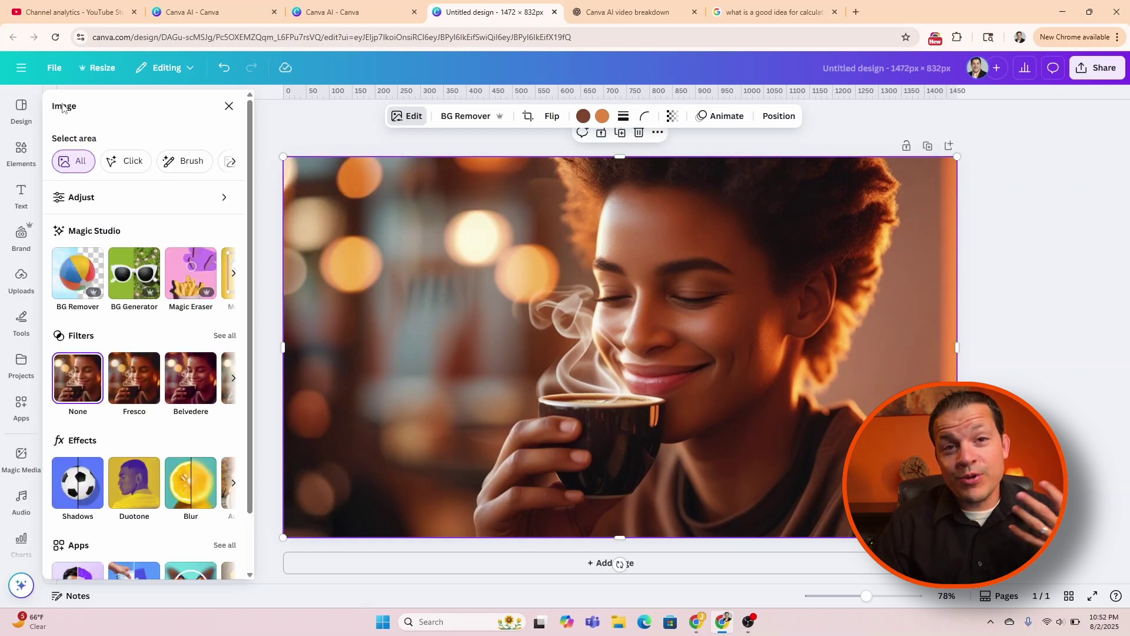
- Remove the background and try generating one from "outside a coffee shop and on a quite street, very peaceful with sun shining"
click(82, 281)
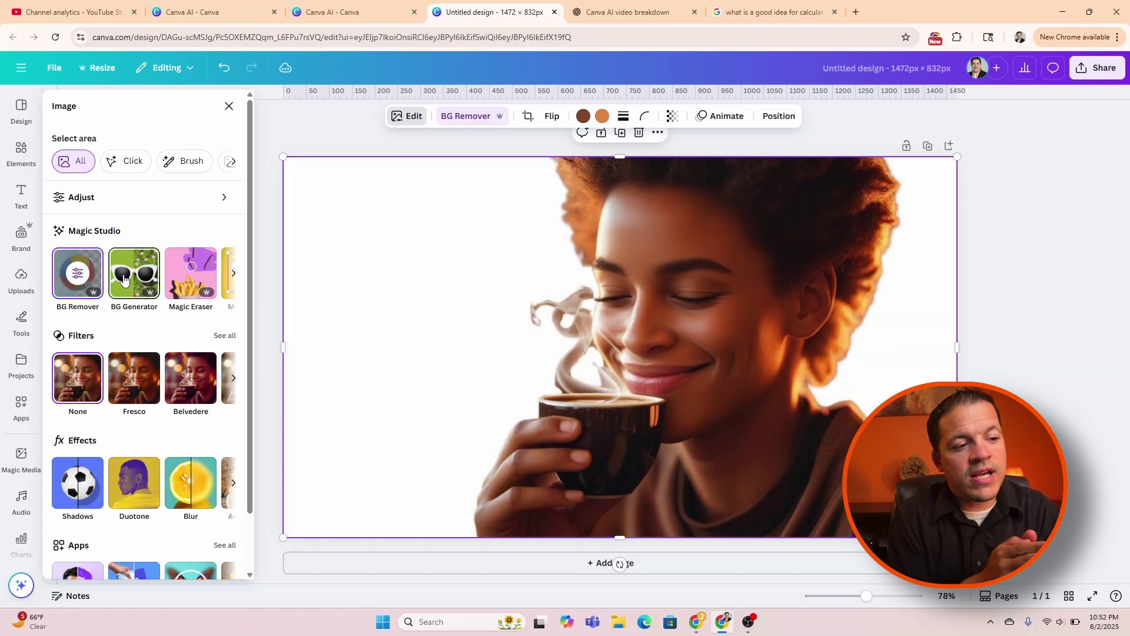
click(123, 272)
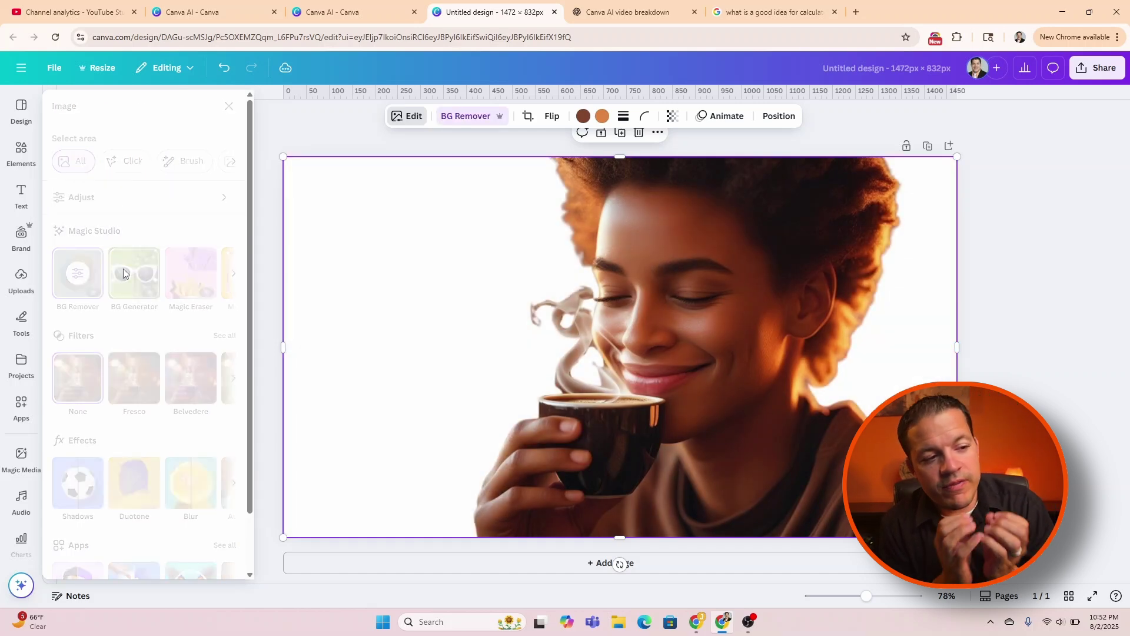
click(139, 176)
text(outside a coffee shop and on a quite street, very peaceful with sun shining)
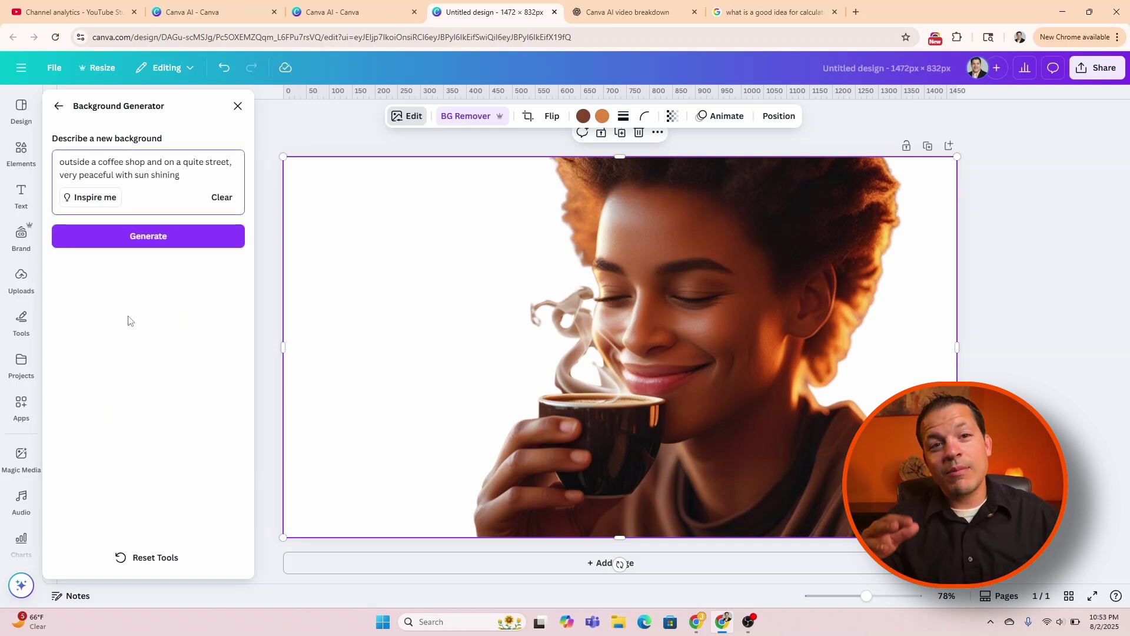
click(223, 235)
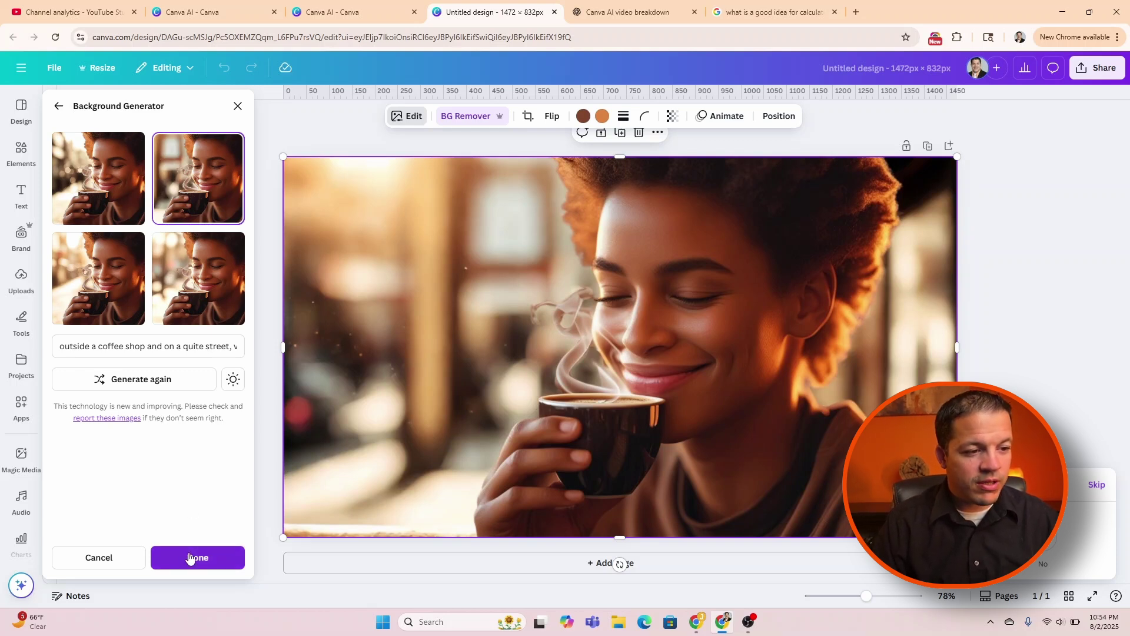
click(122, 555)
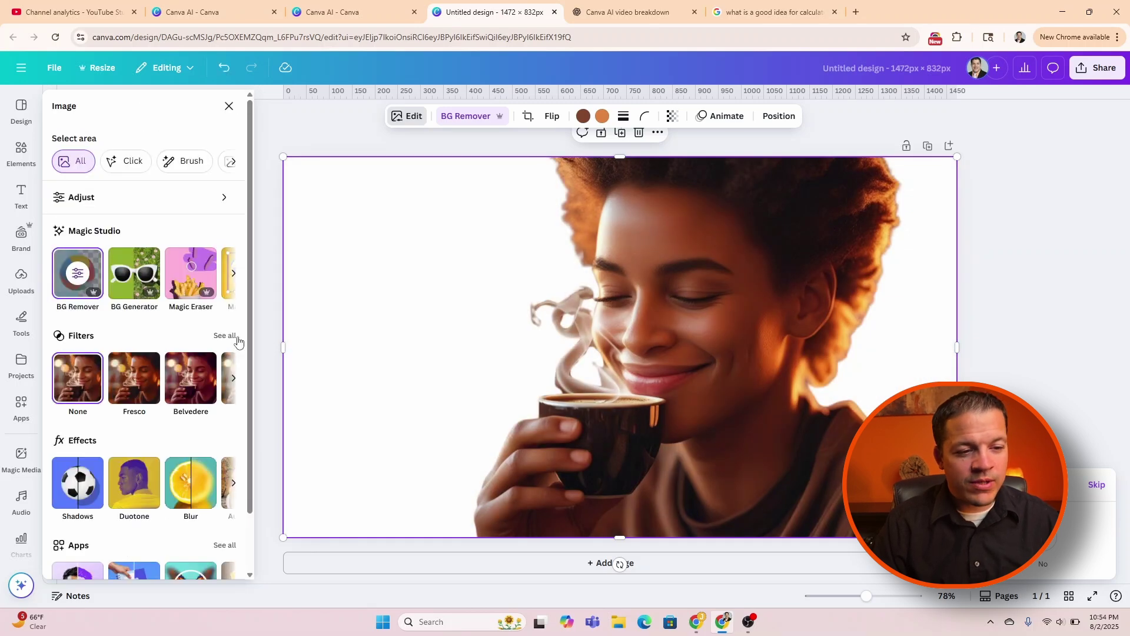
click(217, 69)
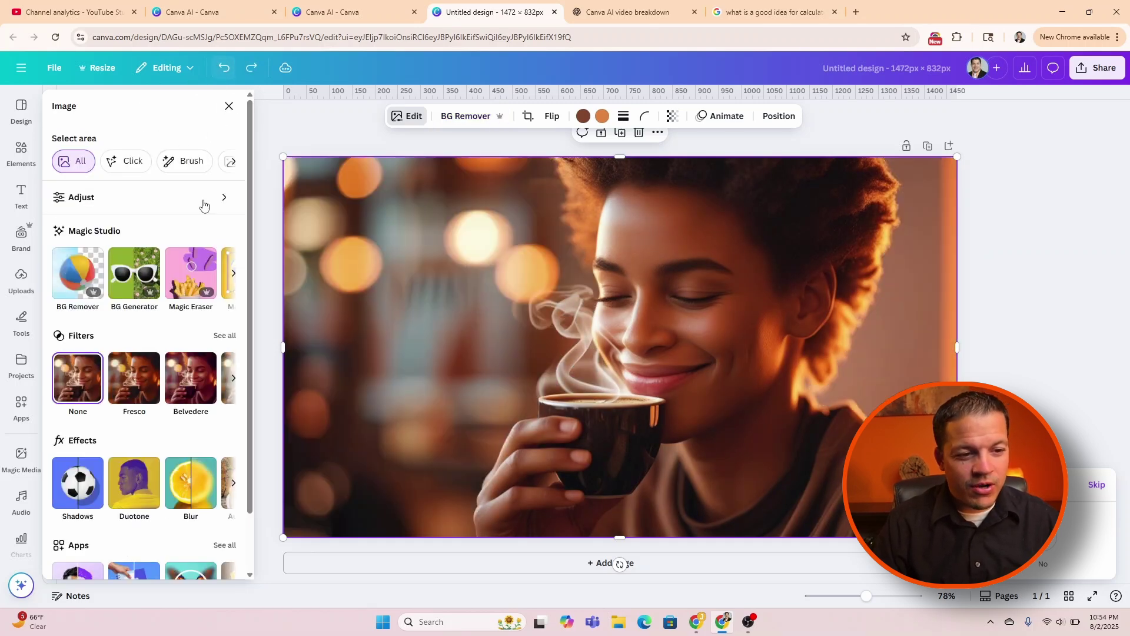
- Try to erase the orange light spot in the image's upper-left background with the Magic Eraser brush
click(187, 290)
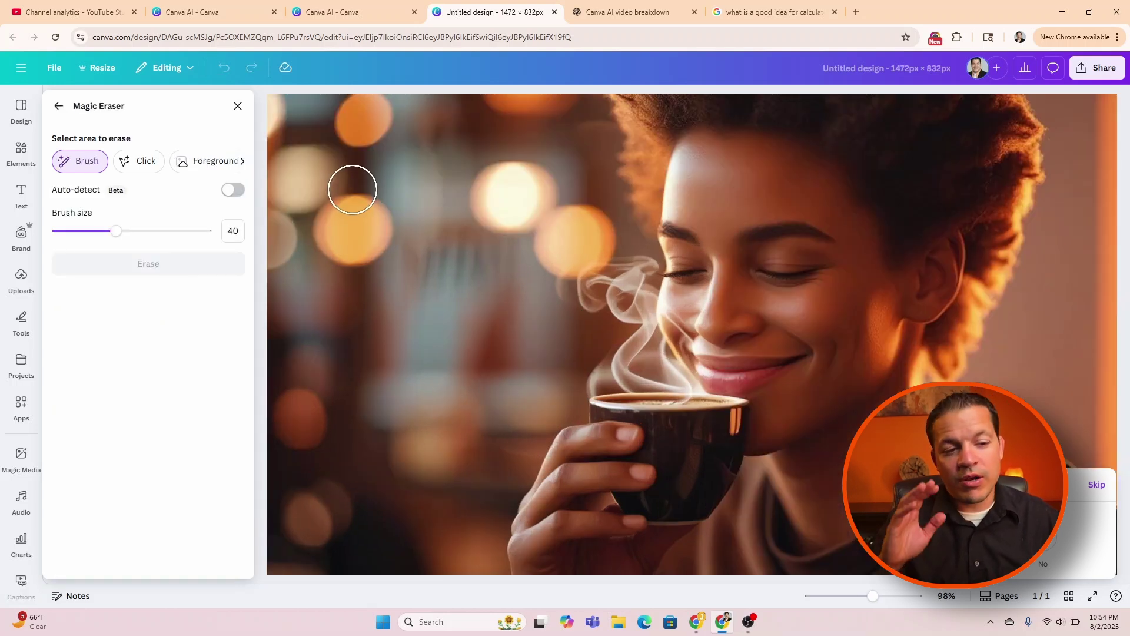
mouse_move(353, 168)
mouse_down()
mouse_move(449, 233)
mouse_move(452, 189)
mouse_move(365, 294)
mouse_up()
click(238, 264)
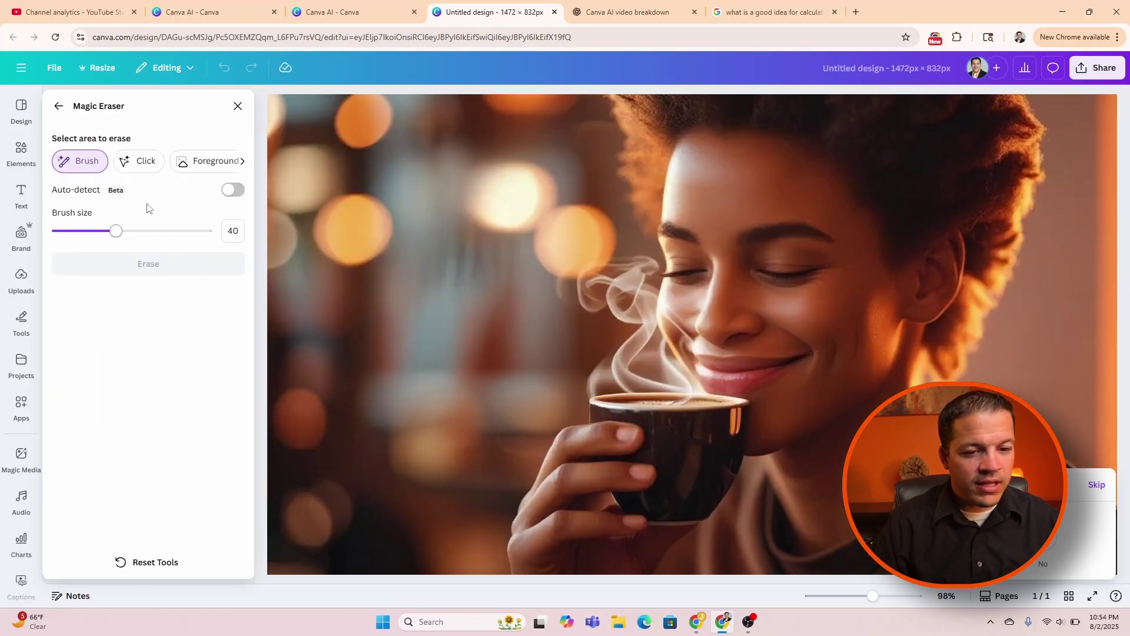
- Erase the coffee cup from the image with the Magic Eraser's Click selection, undo the erasure and leave the Magic Eraser
click(139, 164)
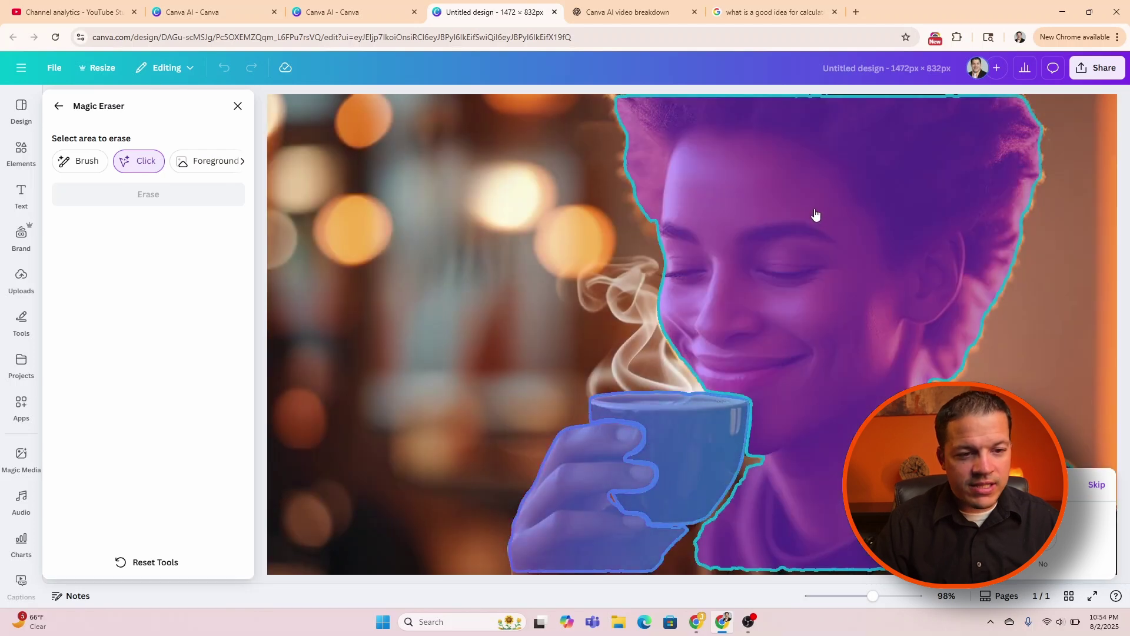
click(816, 216)
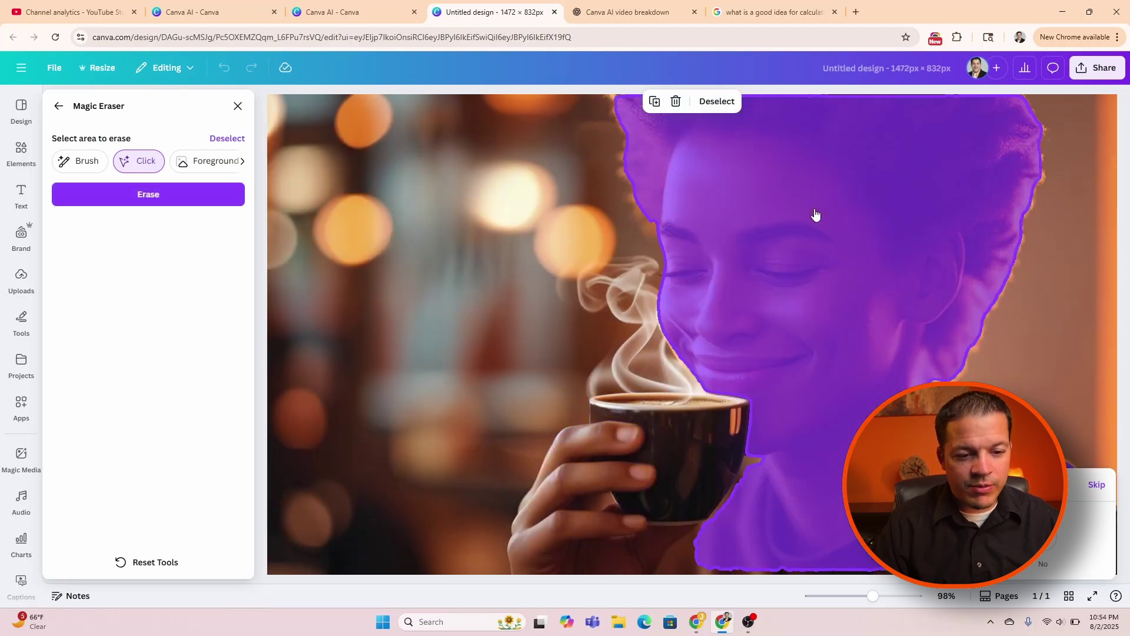
click(710, 427)
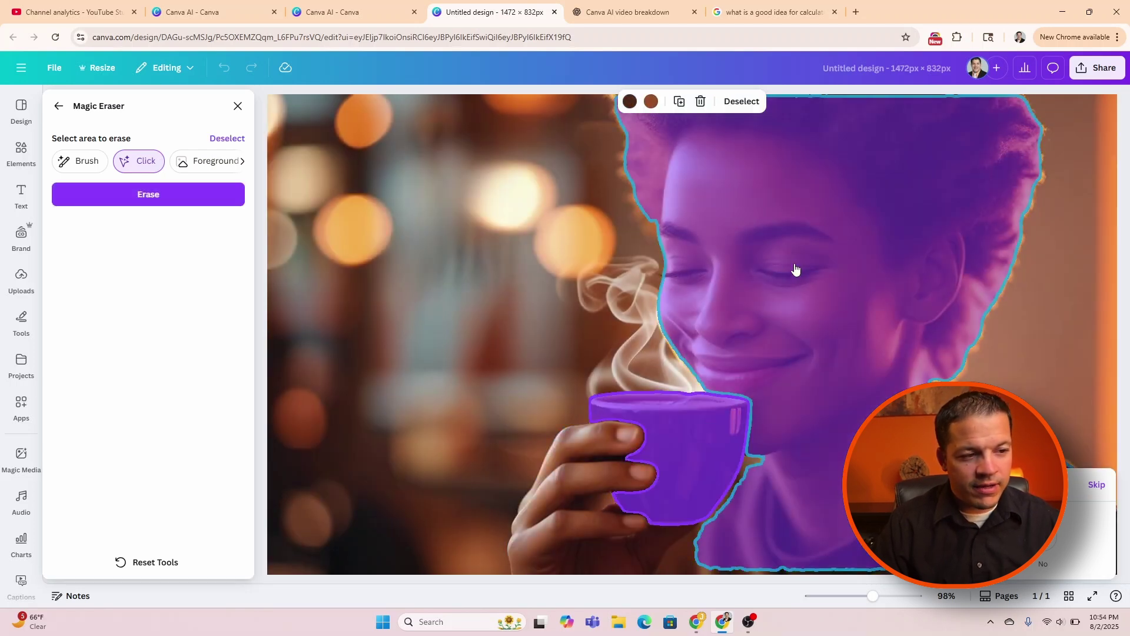
click(795, 269)
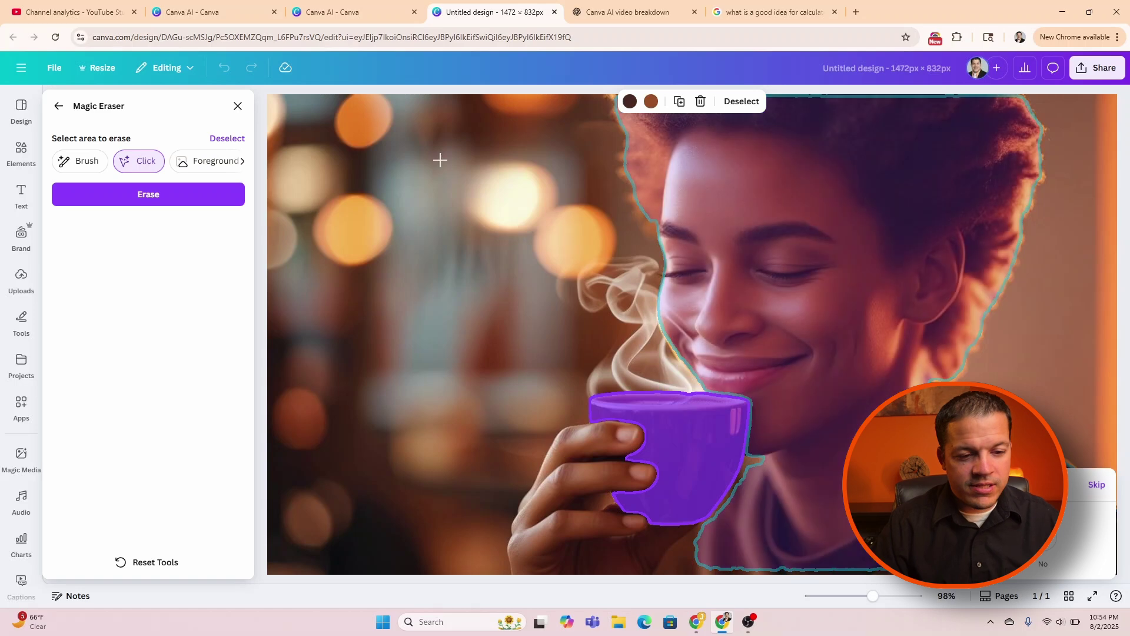
click(171, 194)
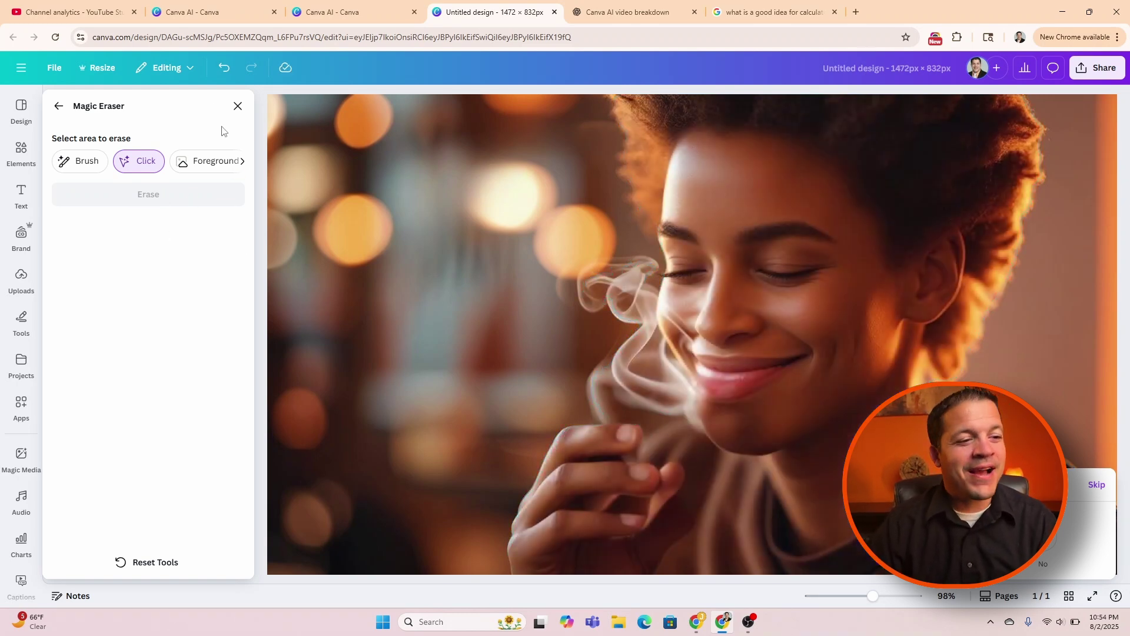
click(222, 73)
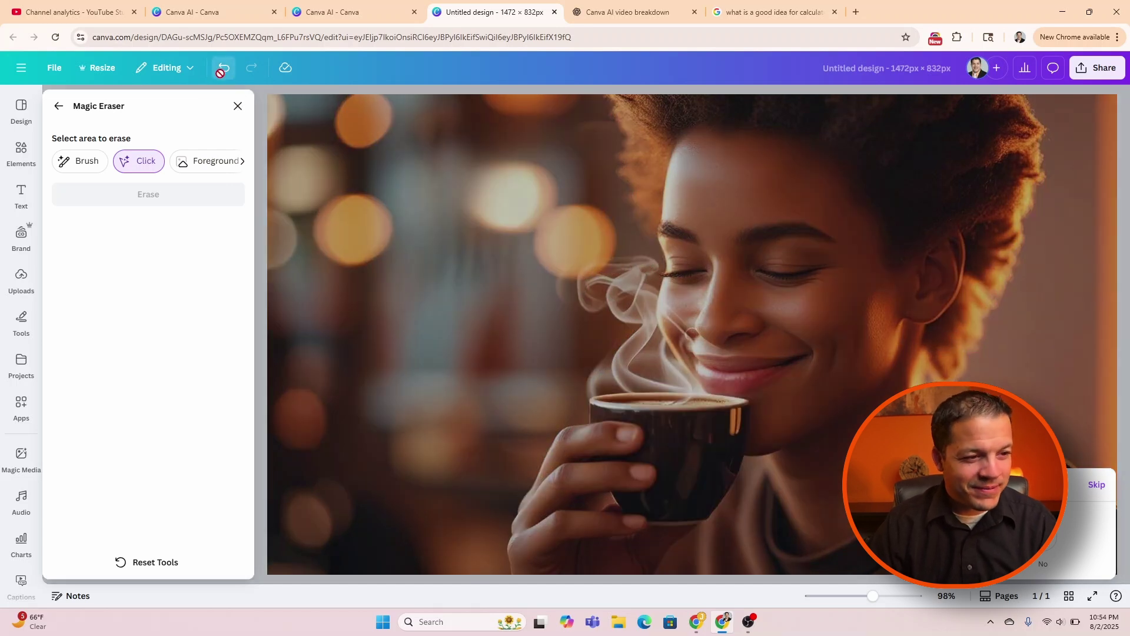
click(66, 109)
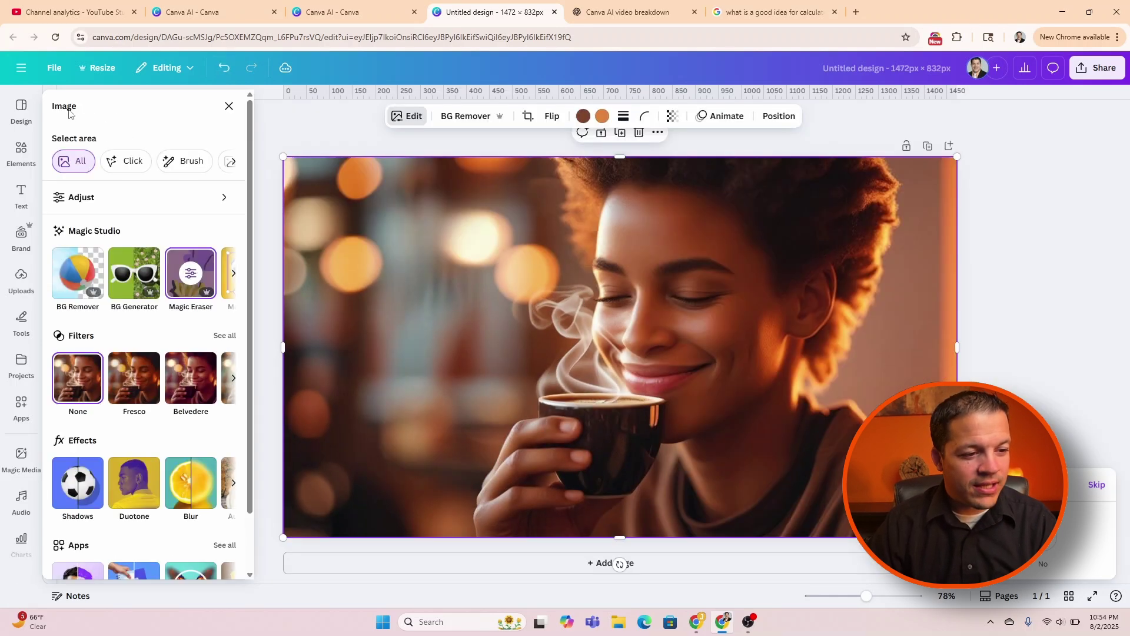
- Select the person, the cup and the hand in Magic Grab and grab them as a separate element
click(234, 274)
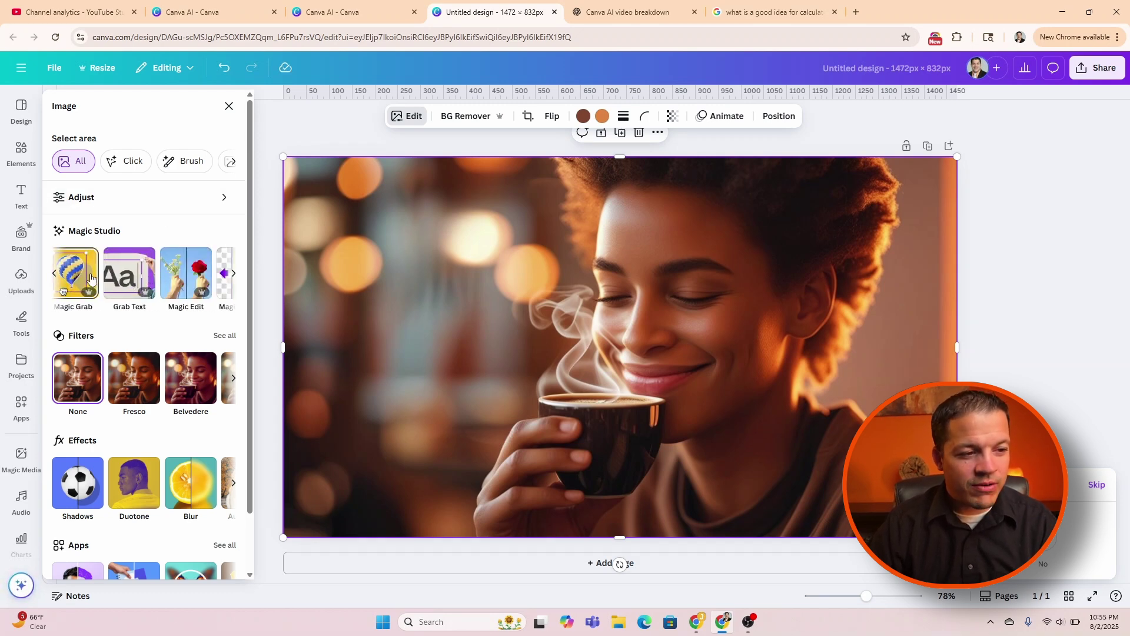
click(86, 270)
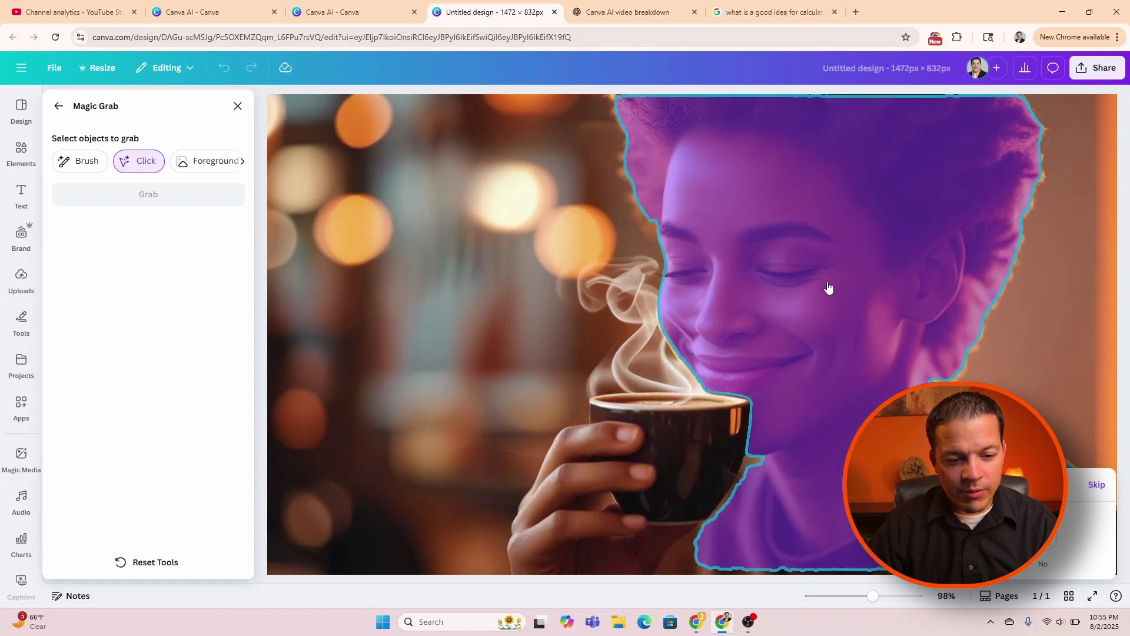
click(815, 315)
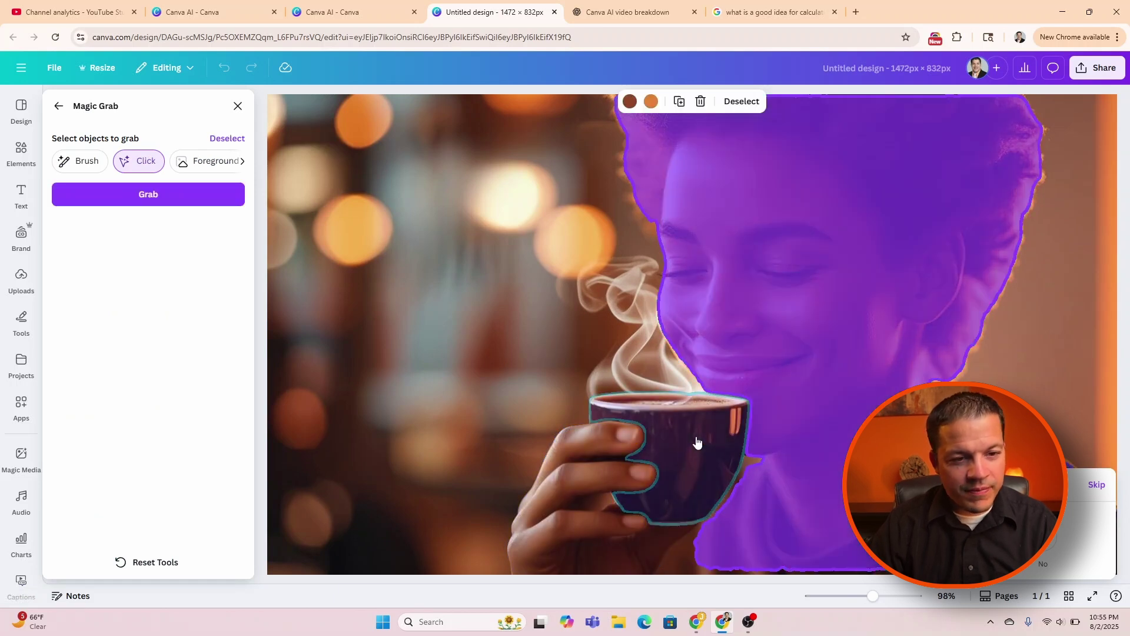
click(683, 453)
click(615, 482)
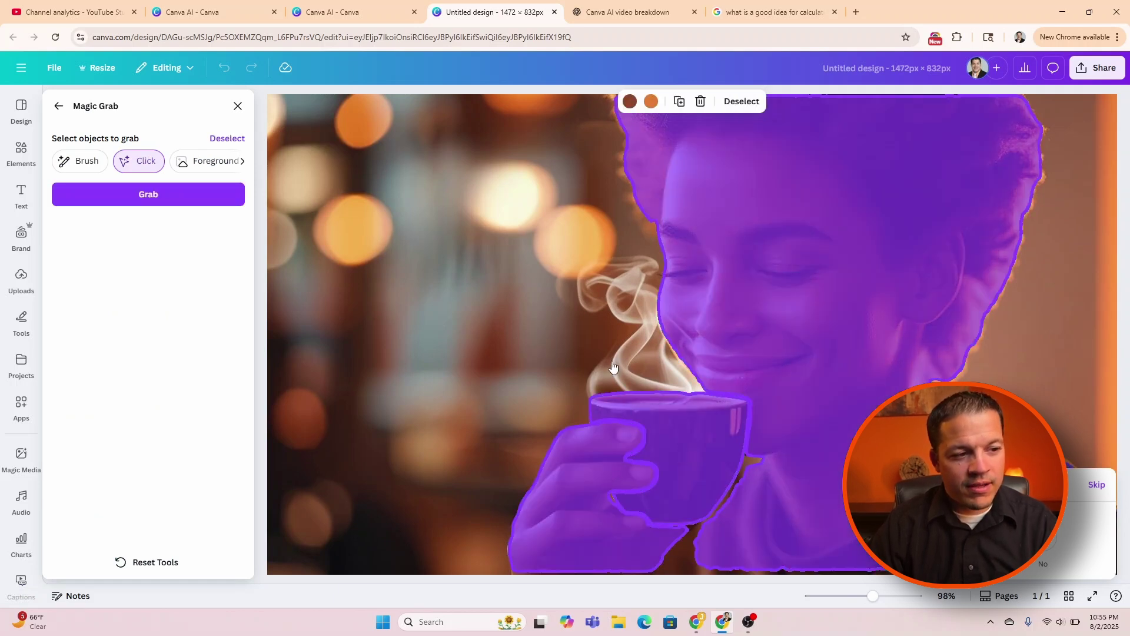
click(197, 205)
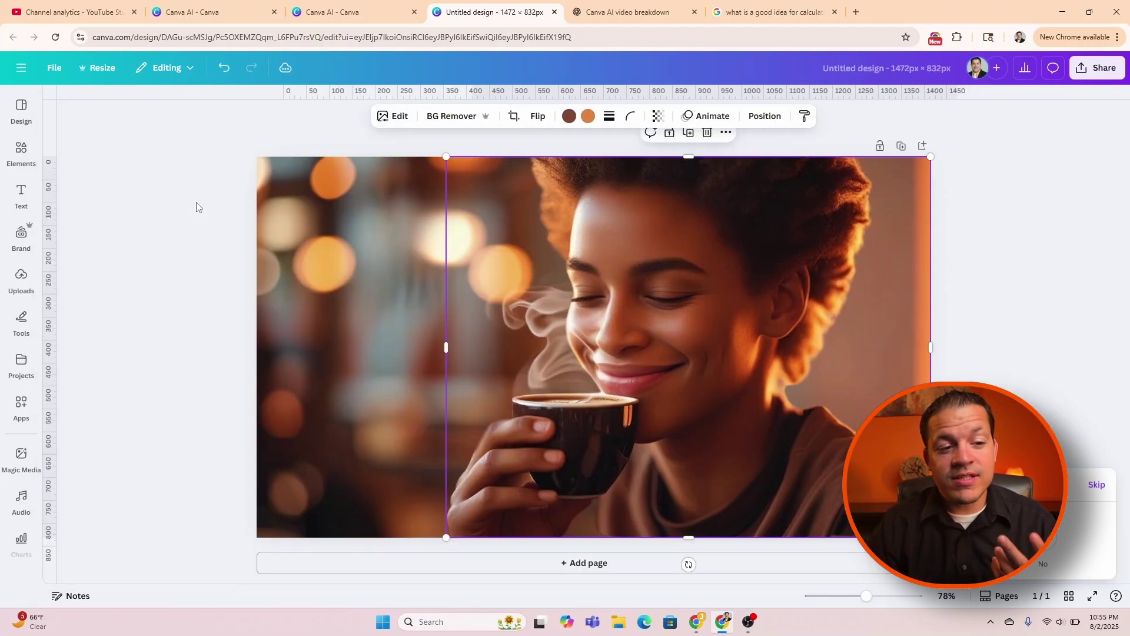
- Move the grabbed person cutout past the page's left edge, and undo that move
click(165, 70)
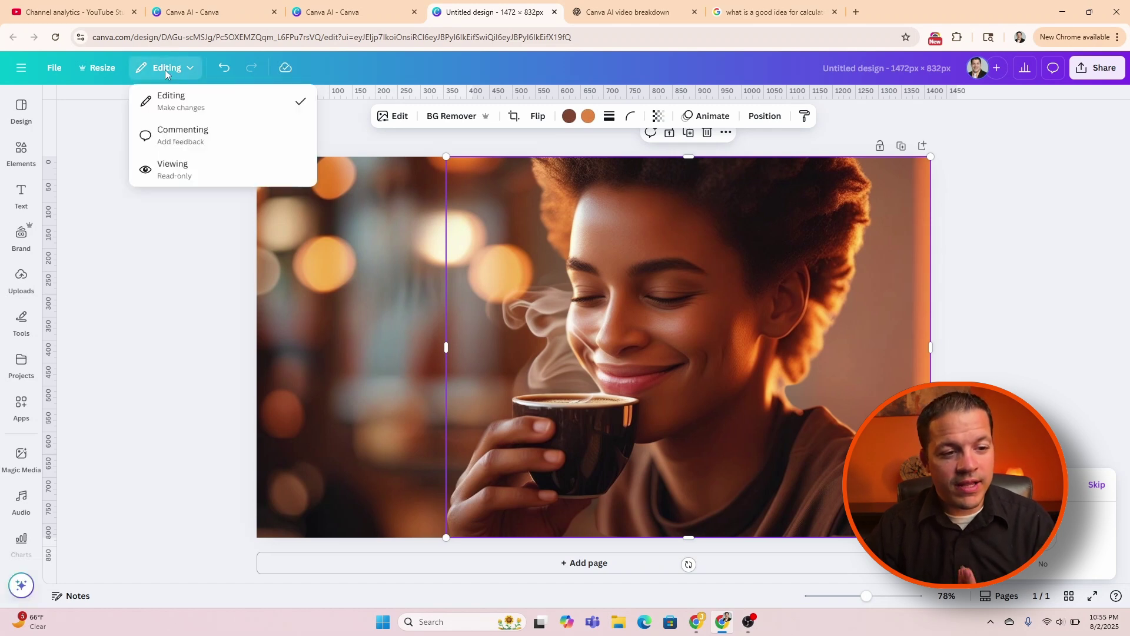
click(166, 70)
click(409, 124)
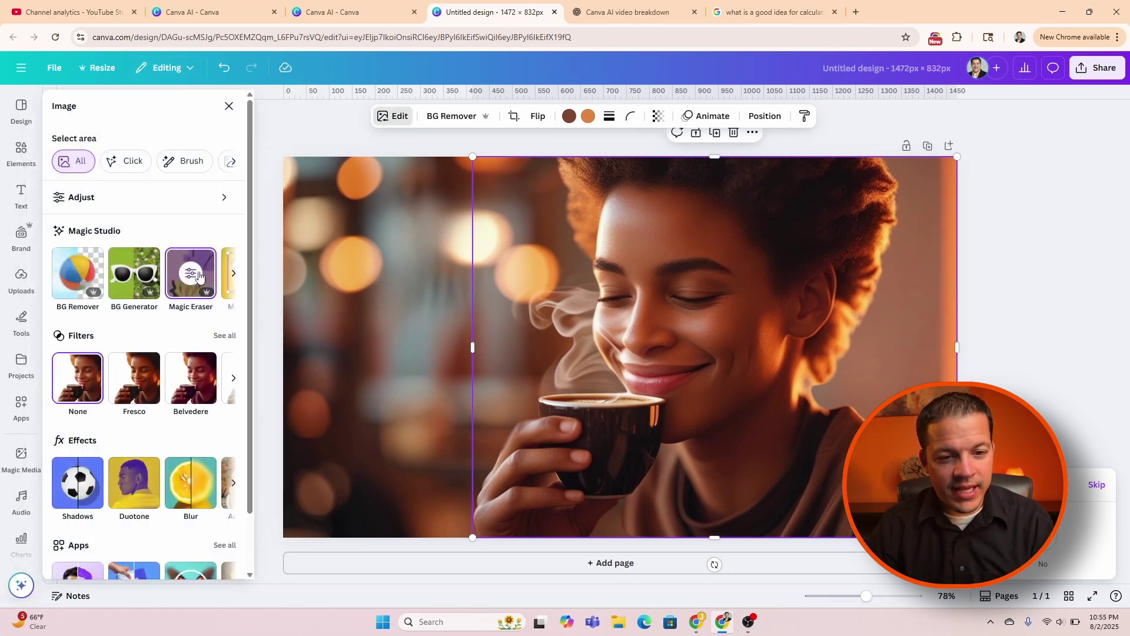
click(727, 439)
drag(726, 439, 724, 434)
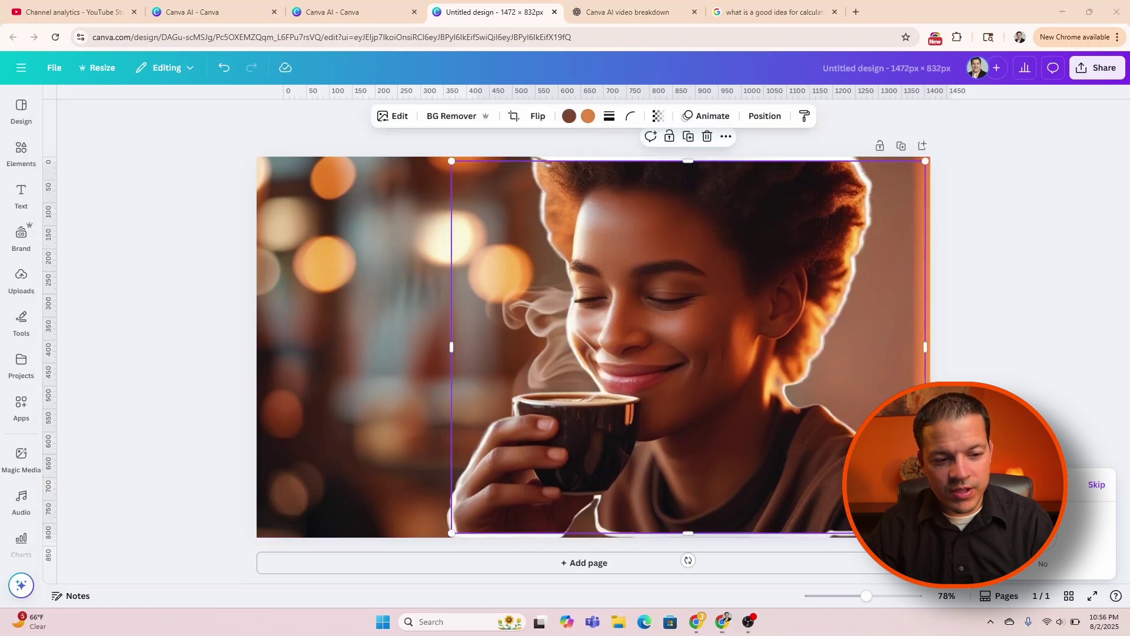
click(1012, 227)
click(740, 304)
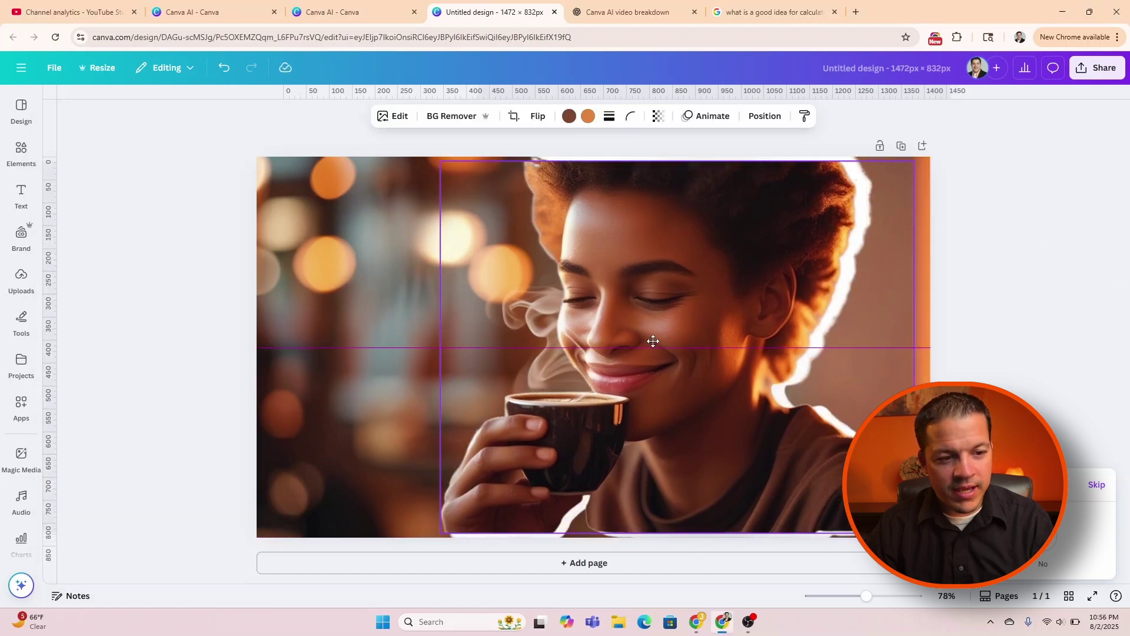
drag(652, 336, 262, 351)
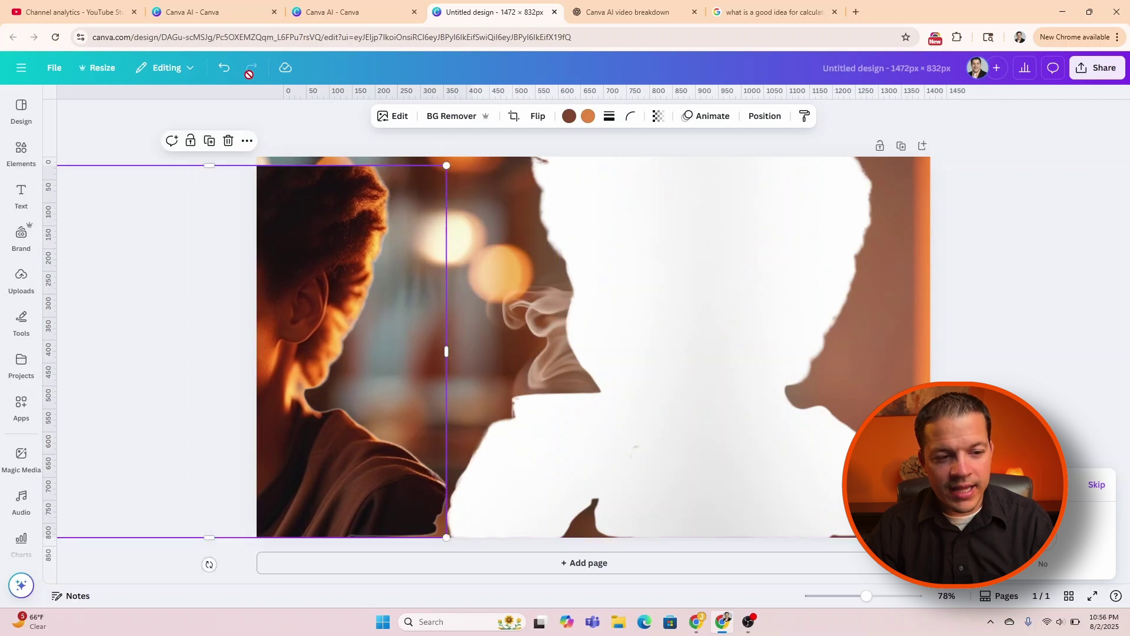
click(225, 68)
- Replace the cutout's coffee cup through Magic Edit with the prompt "Coffee in glass cup", keeping the first generated variant
click(392, 116)
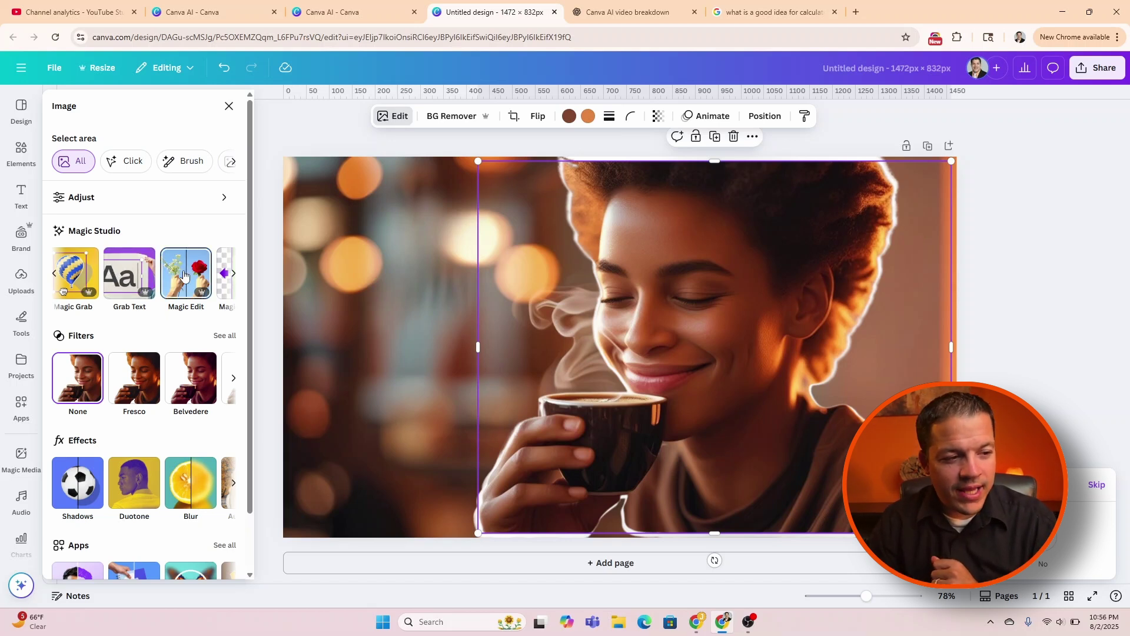
click(133, 271)
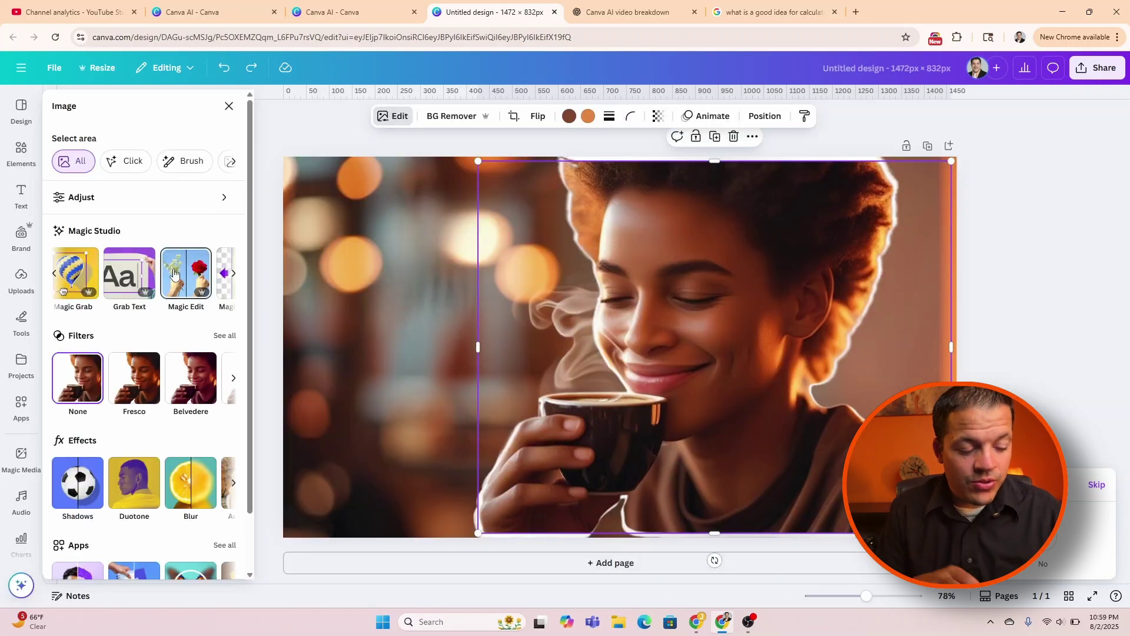
click(175, 273)
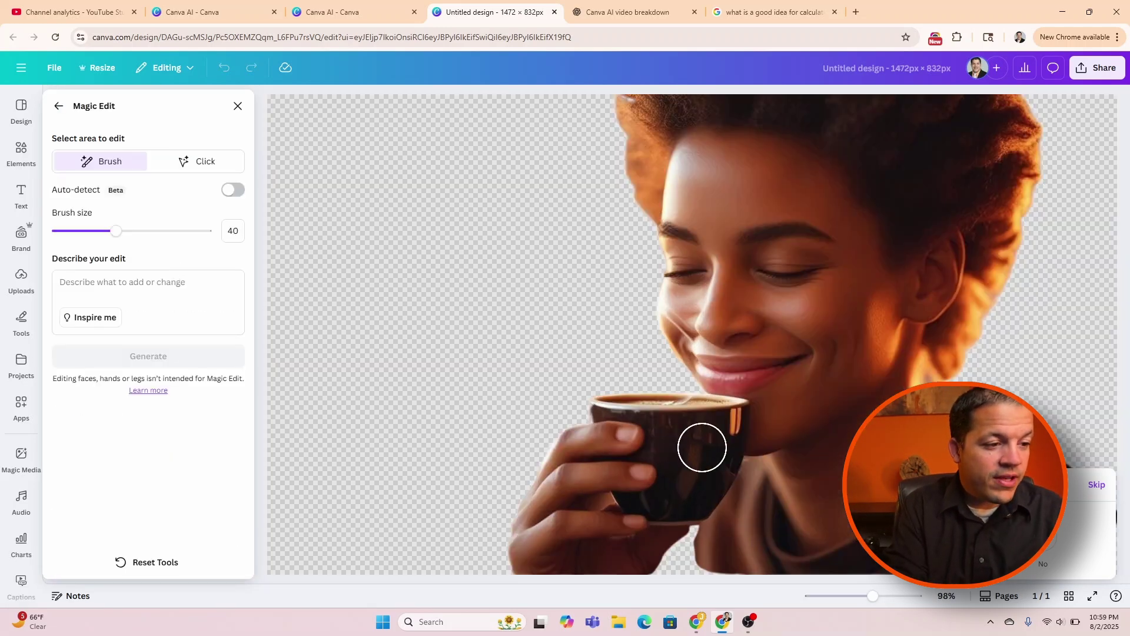
click(194, 163)
click(720, 457)
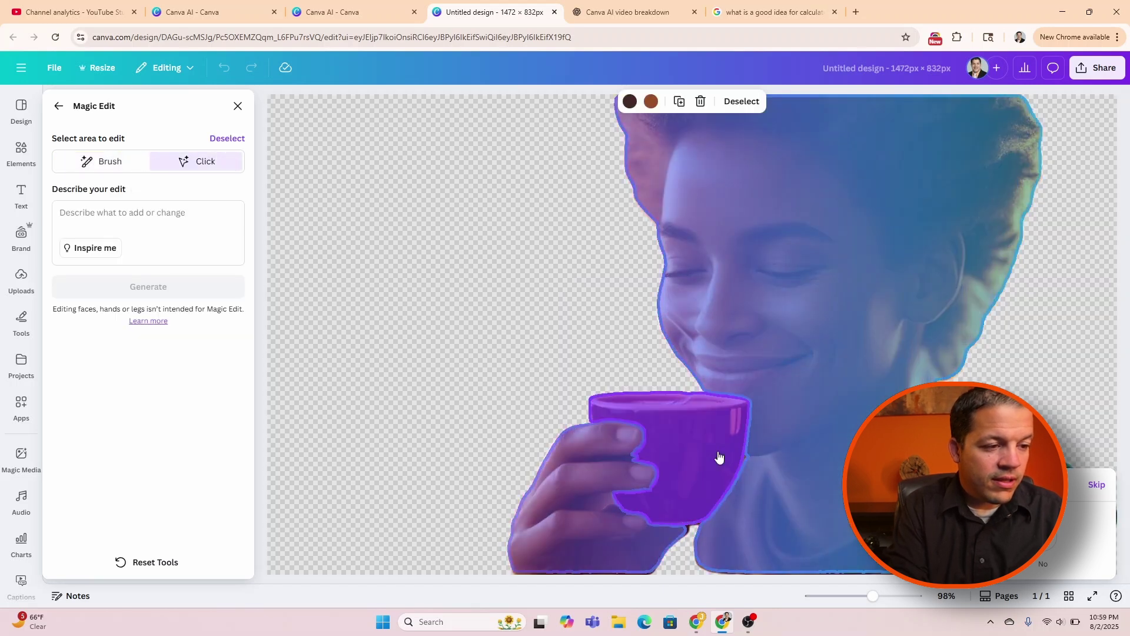
text(e in glass cup)
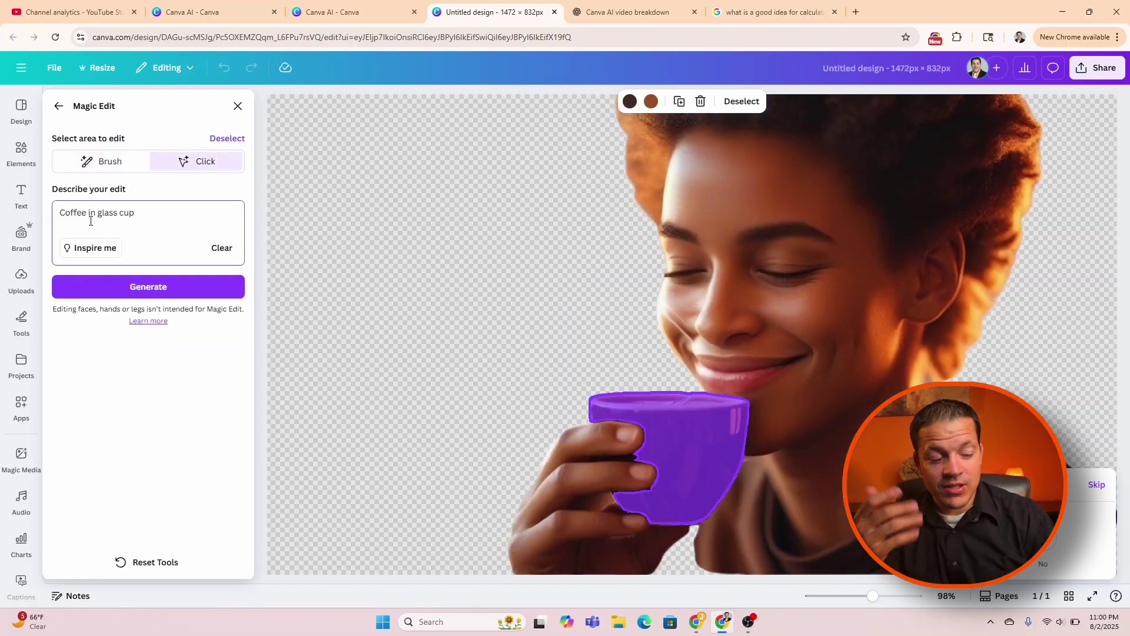
click(118, 286)
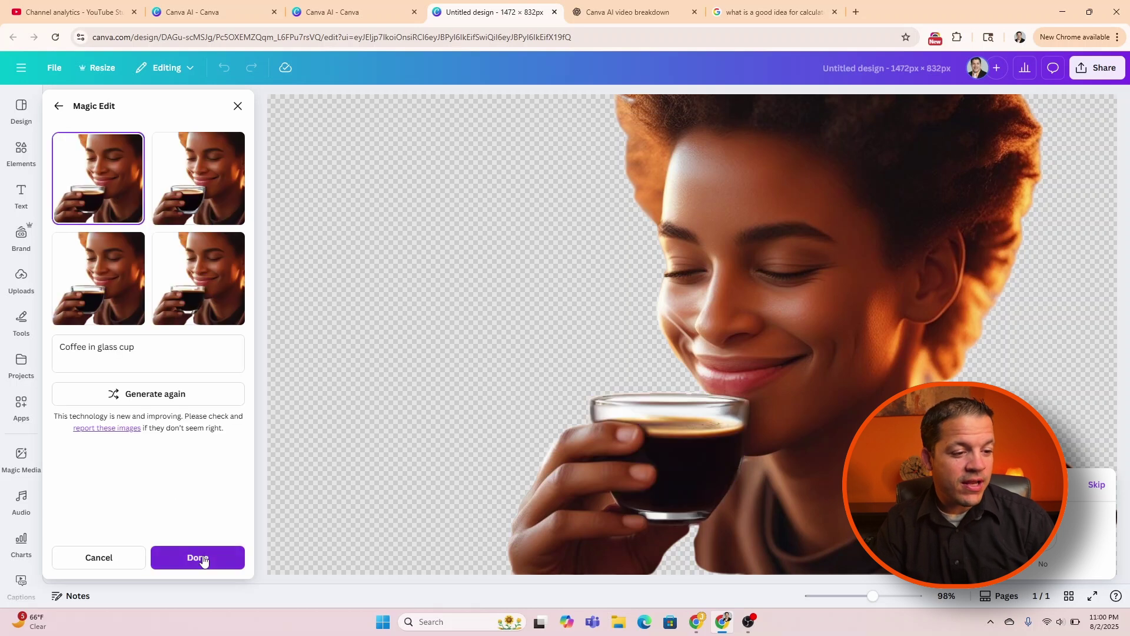
click(202, 560)
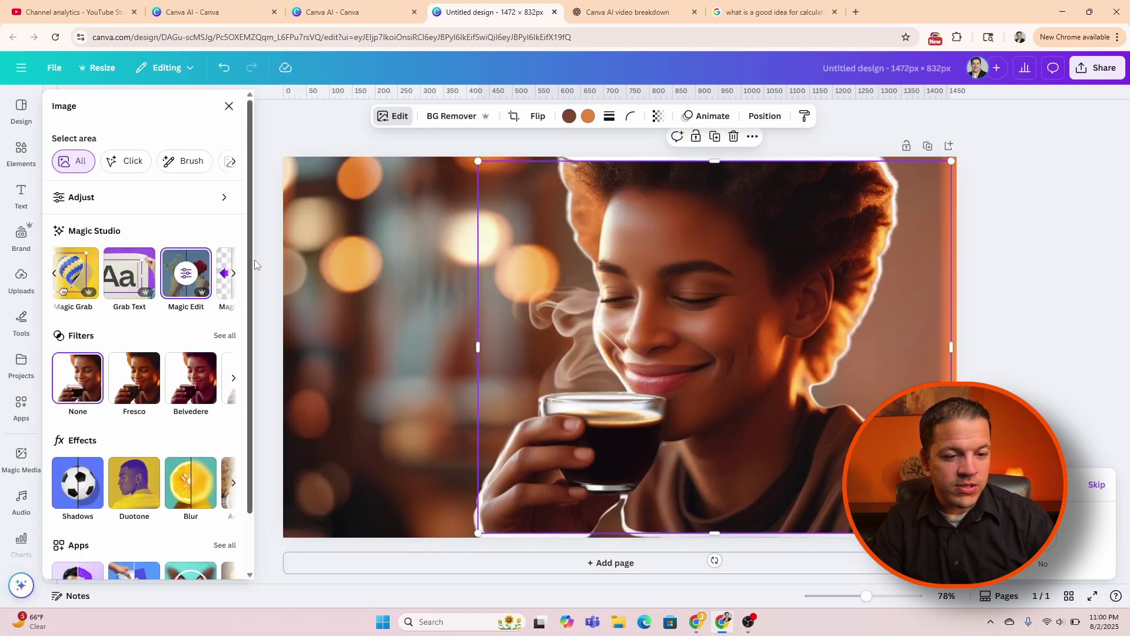
- Open Magic Expand for the cutout, view its Freeform, Whole Page and 1:1 sizes, and leave it without expanding
click(233, 273)
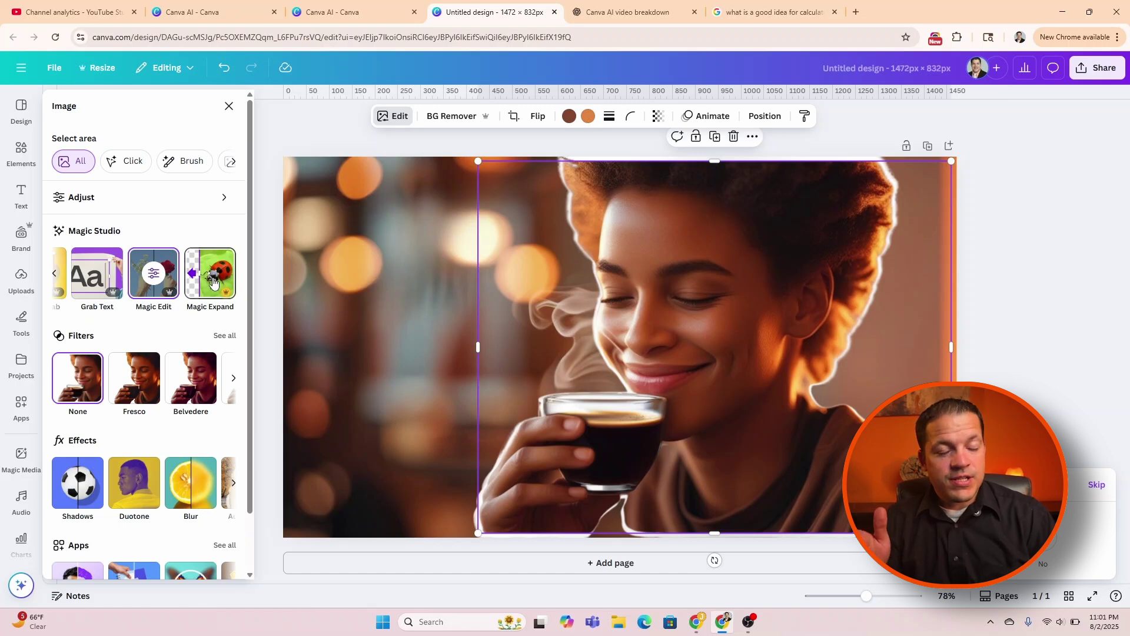
click(213, 283)
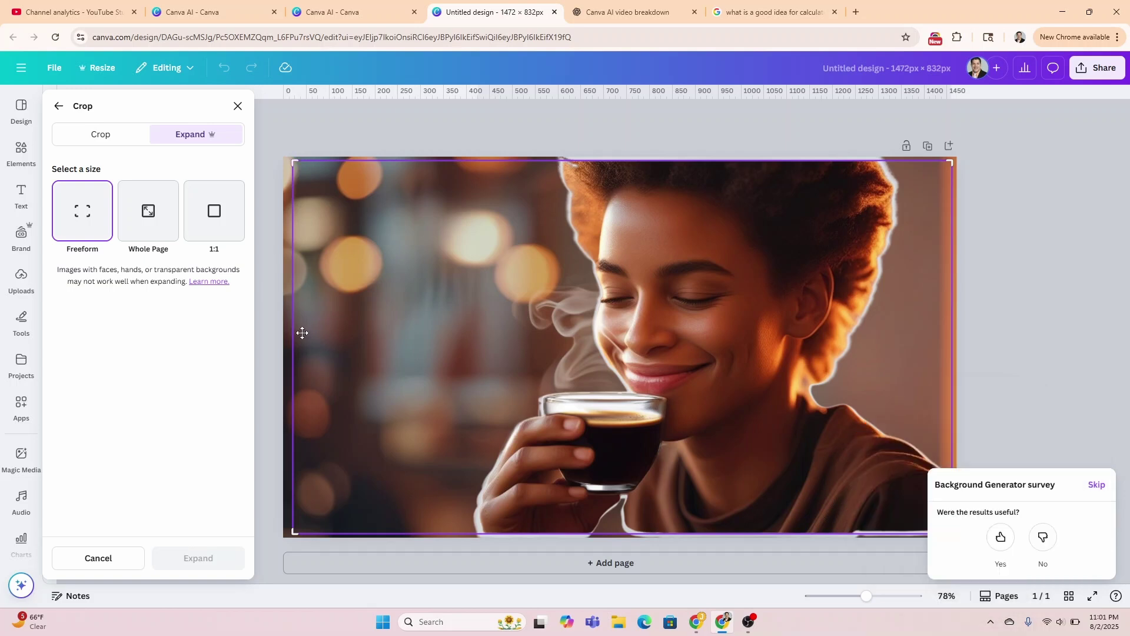
click(58, 107)
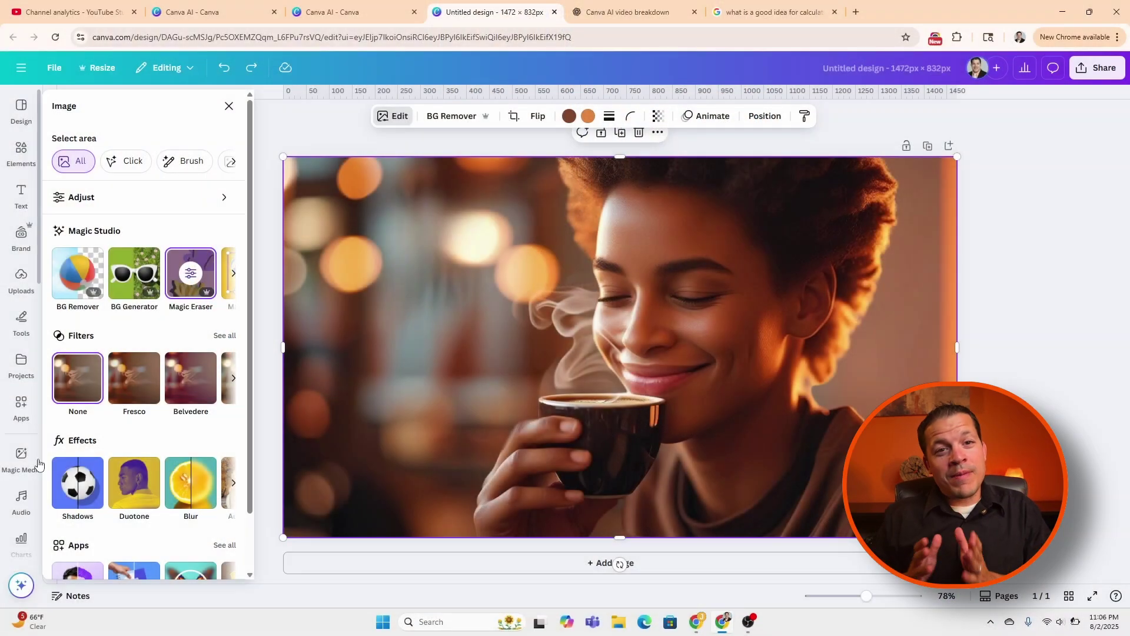
- Generate Magic Media graphics from the prompt "Coffee Bean" in the Sticker style
click(22, 456)
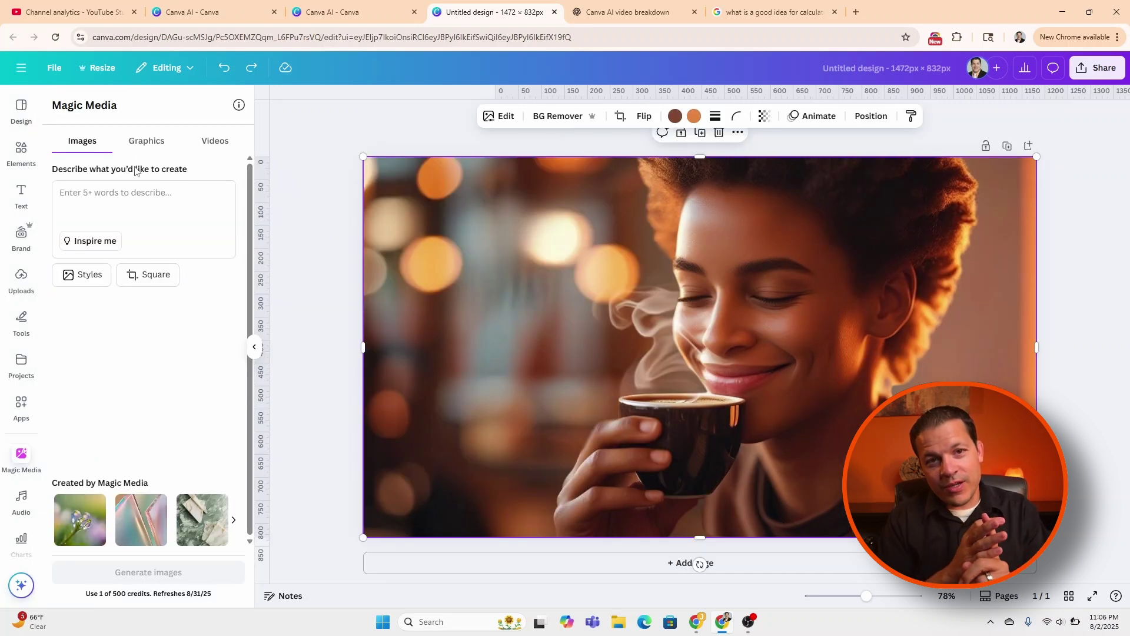
click(144, 141)
click(201, 142)
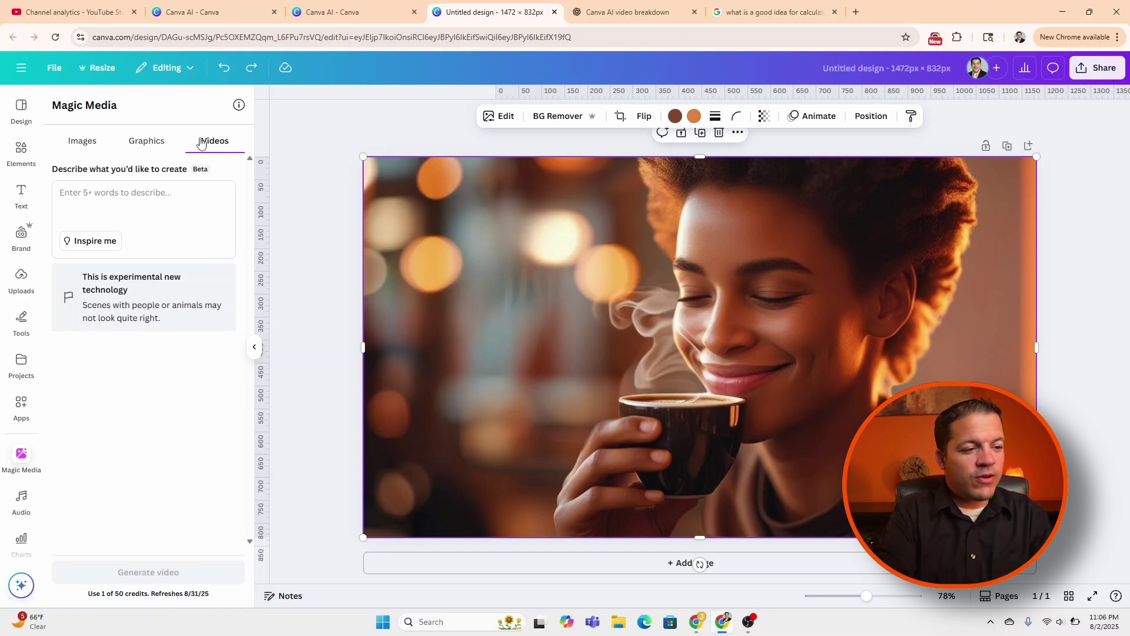
click(172, 145)
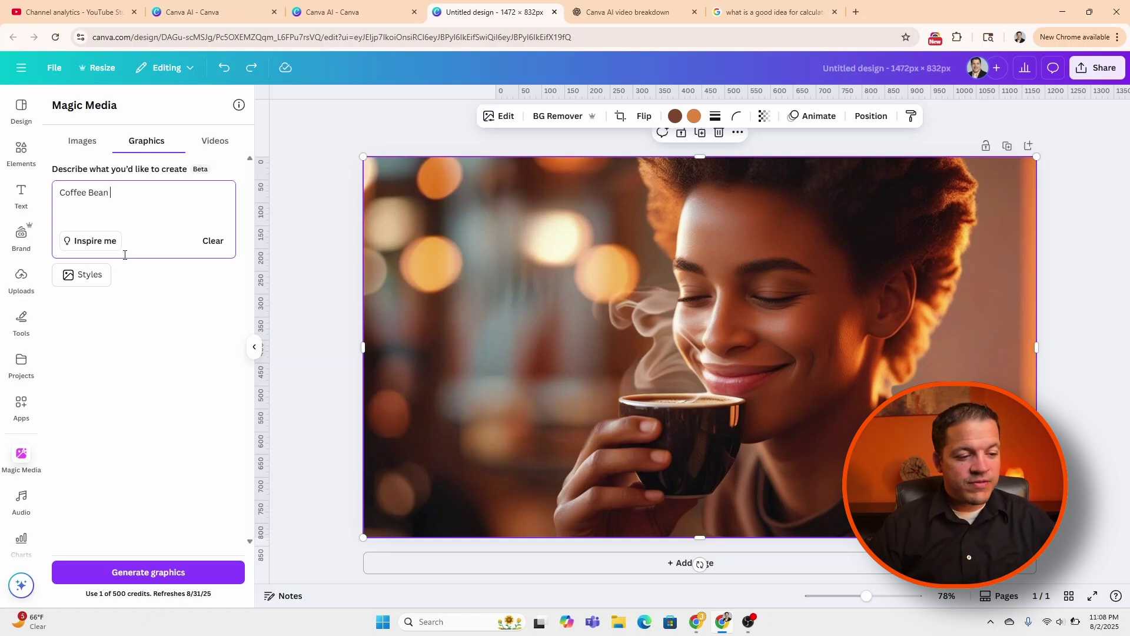
click(99, 283)
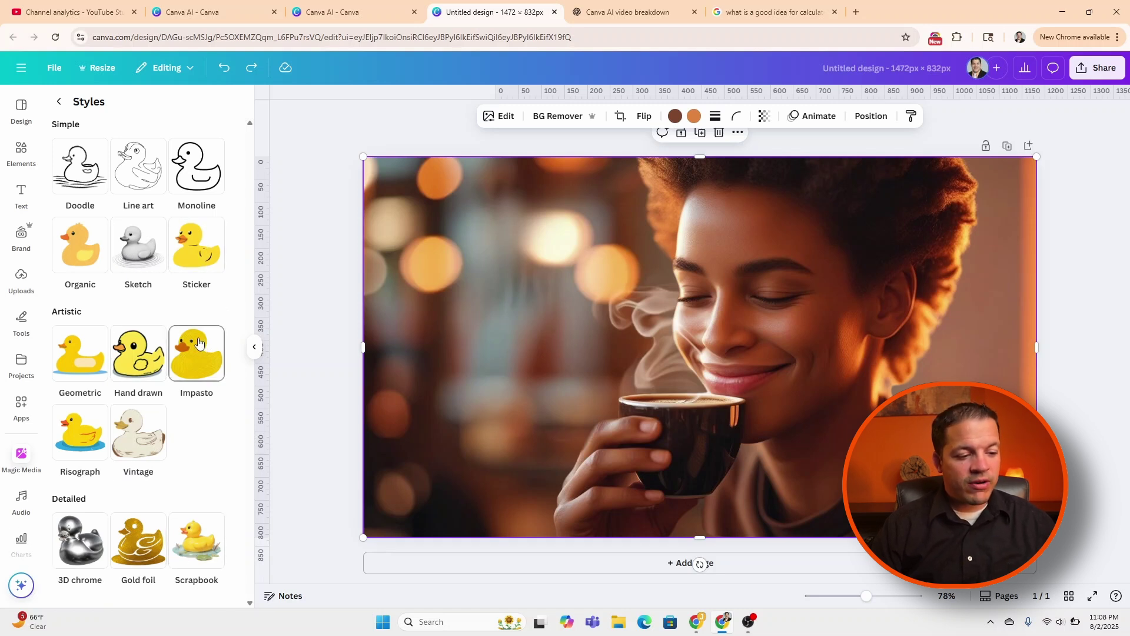
click(212, 250)
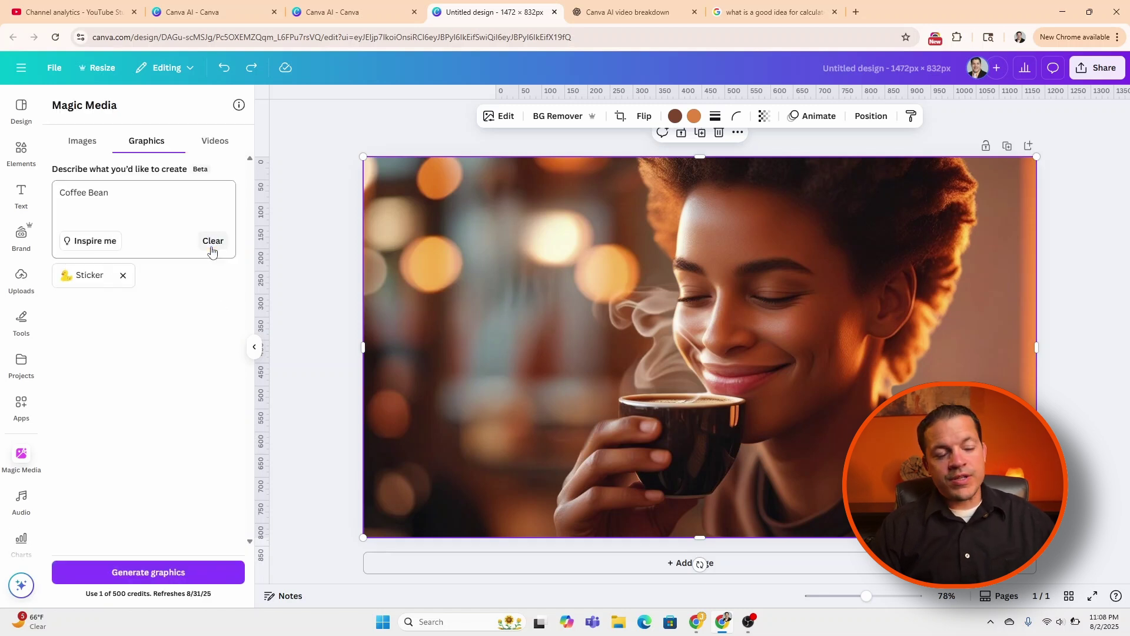
click(165, 572)
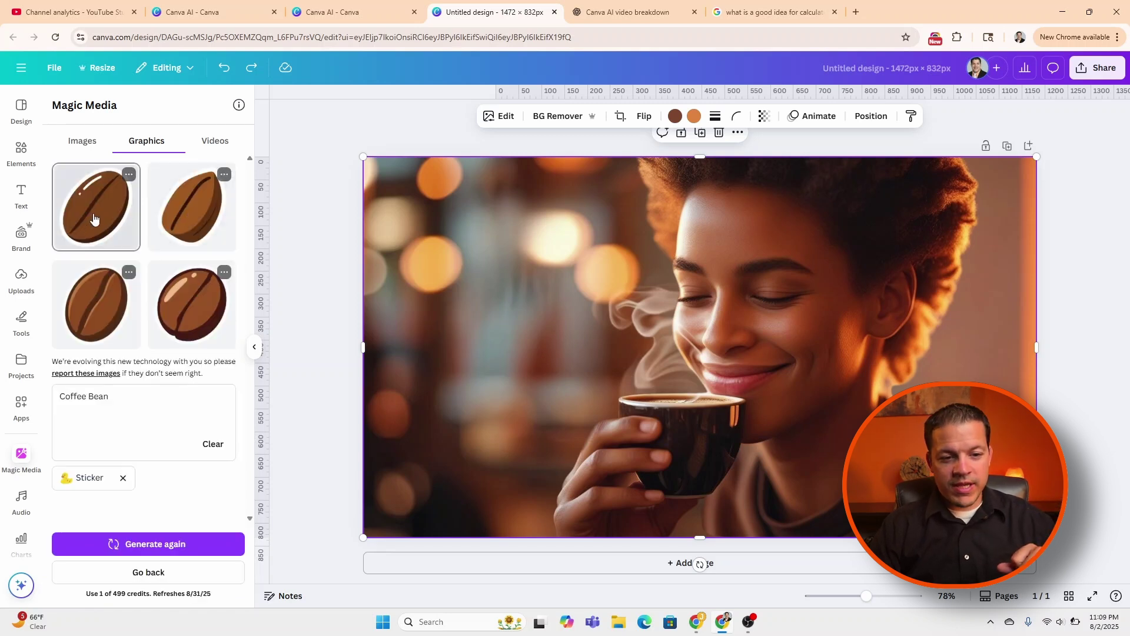
- Add the first generated coffee bean sticker to the design and place it small in the page's lower-left corner
click(95, 219)
drag(601, 456, 406, 503)
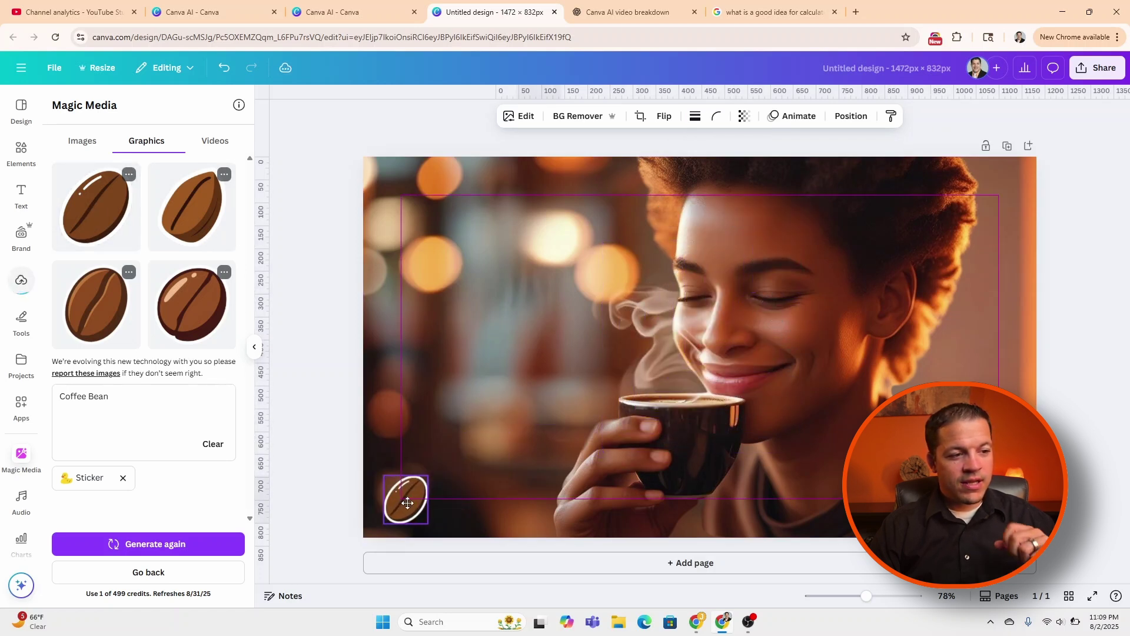
- Generate text with Magic Write from the prompt "Write ad copy for a coffee enticing people to stop by"
click(19, 199)
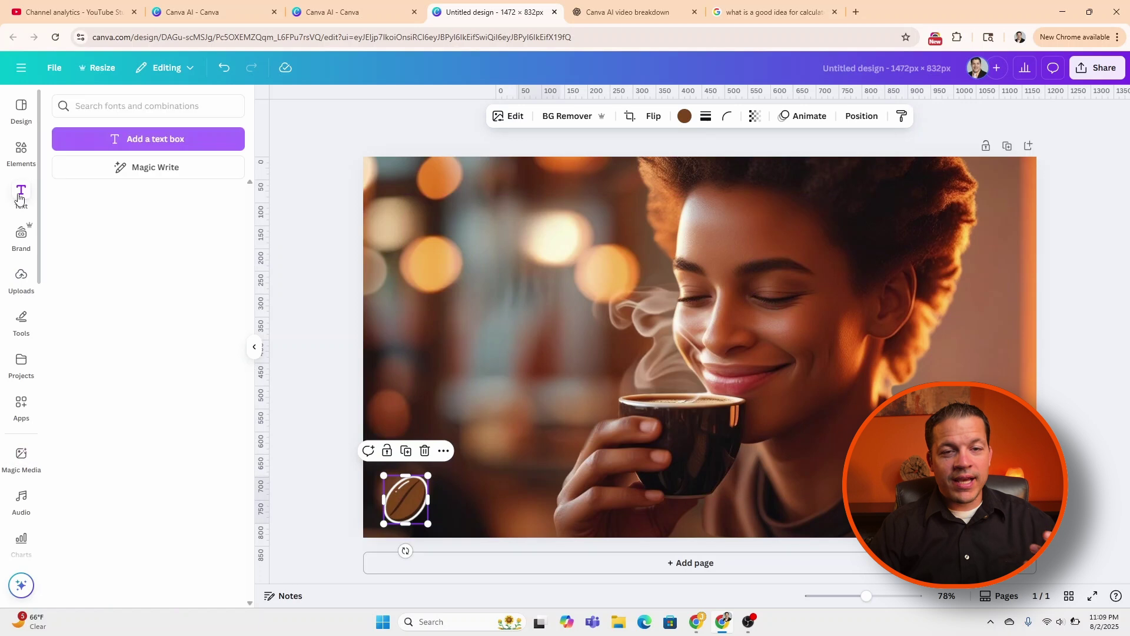
click(189, 171)
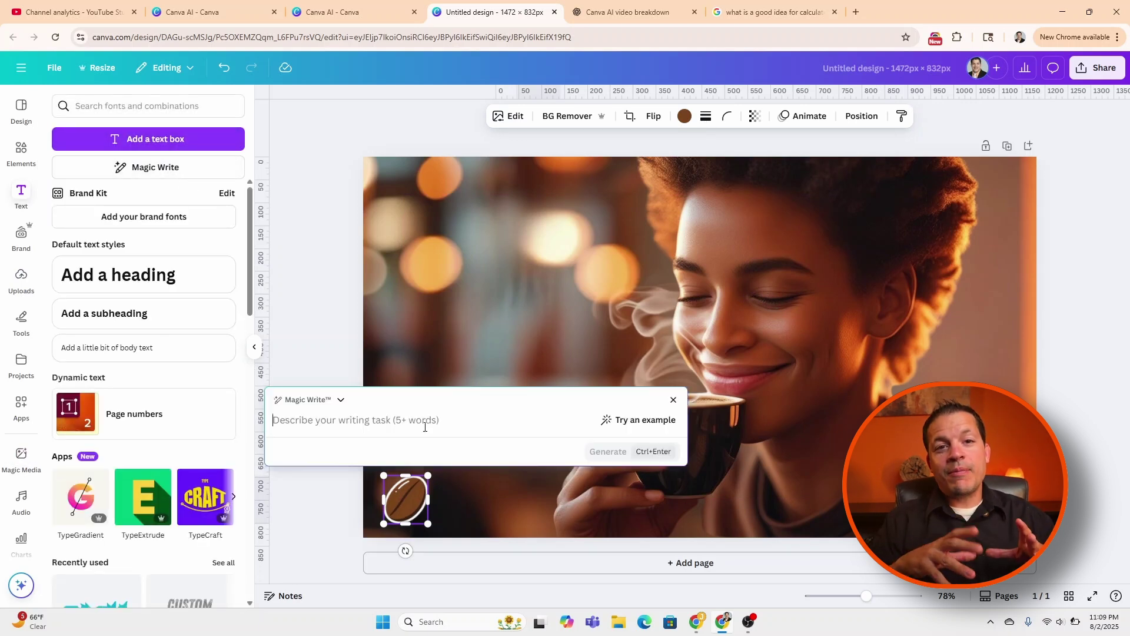
text(Write ad copy for a coffee enticing people to stop by)
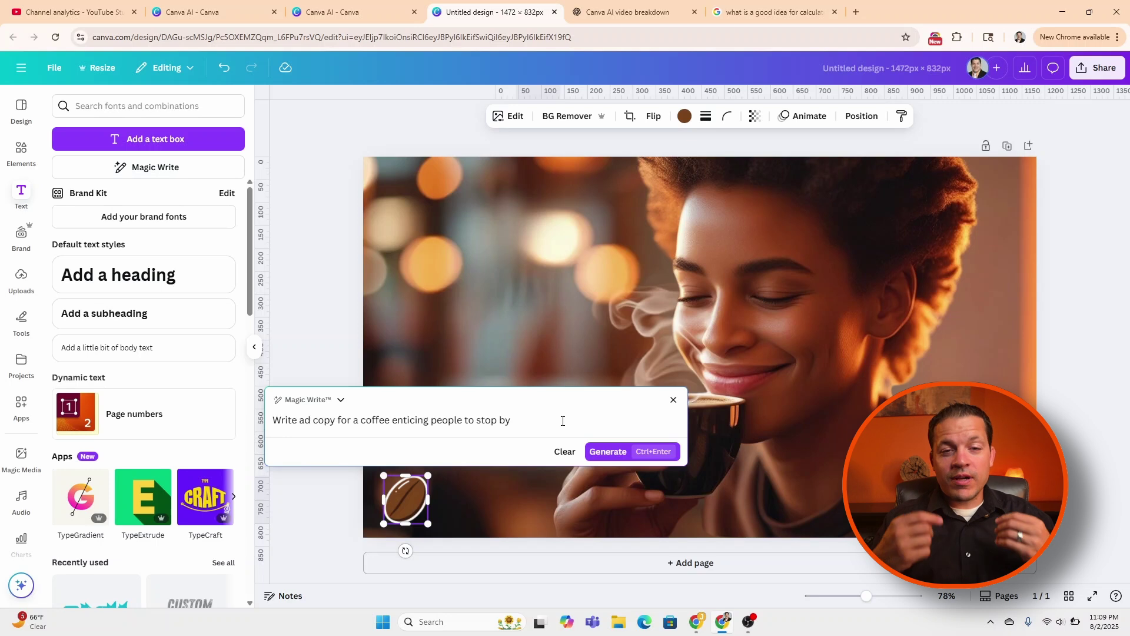
click(603, 452)
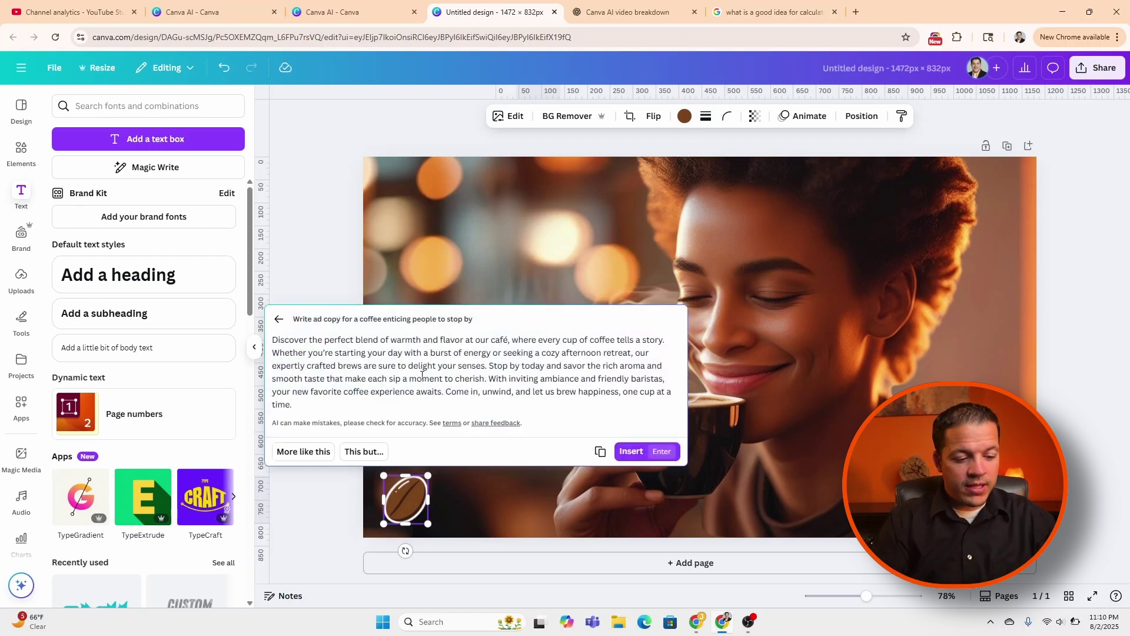
- Refine the generated ad copy with the instruction "Keep it with-in 1 sentence" and insert the shortened version into the design
click(377, 451)
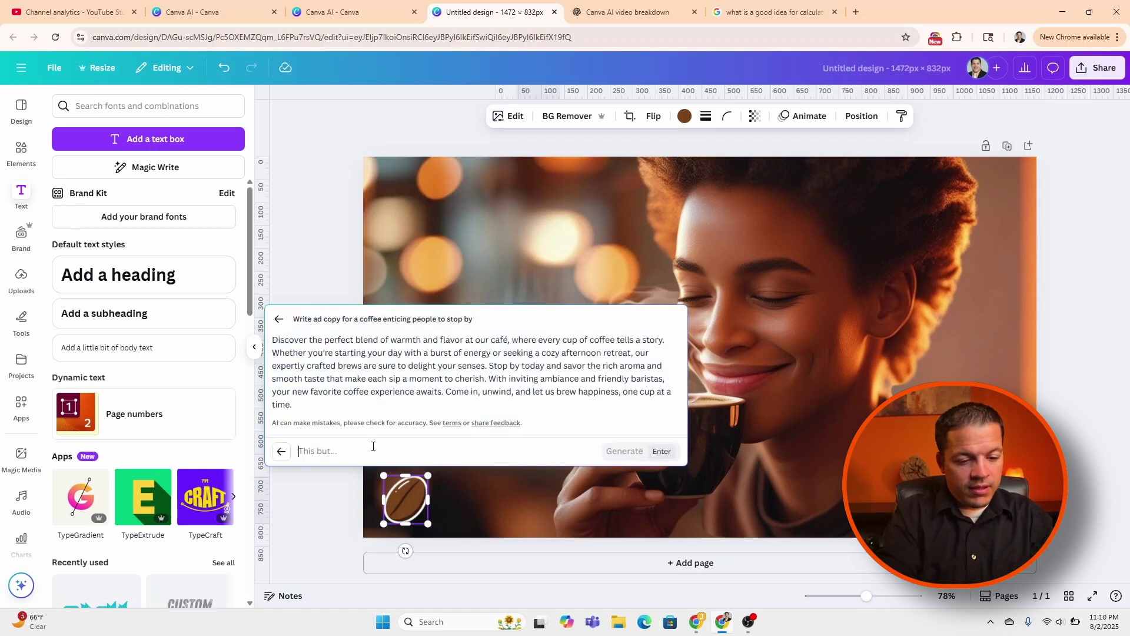
text(Keep it with-in)
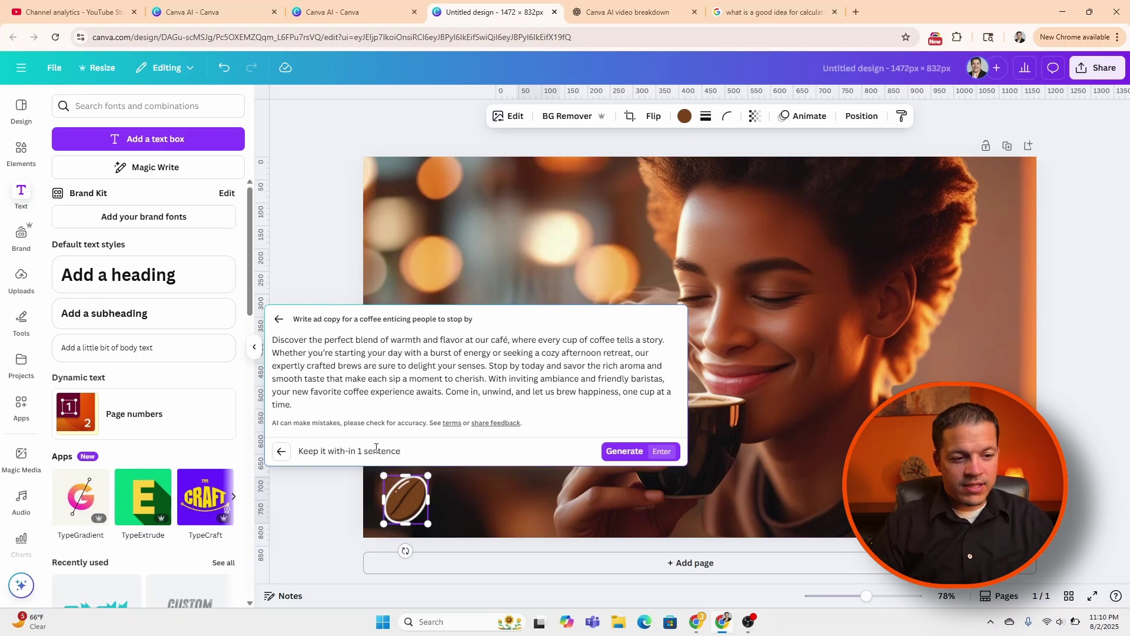
text( 1 sentence)
click(622, 450)
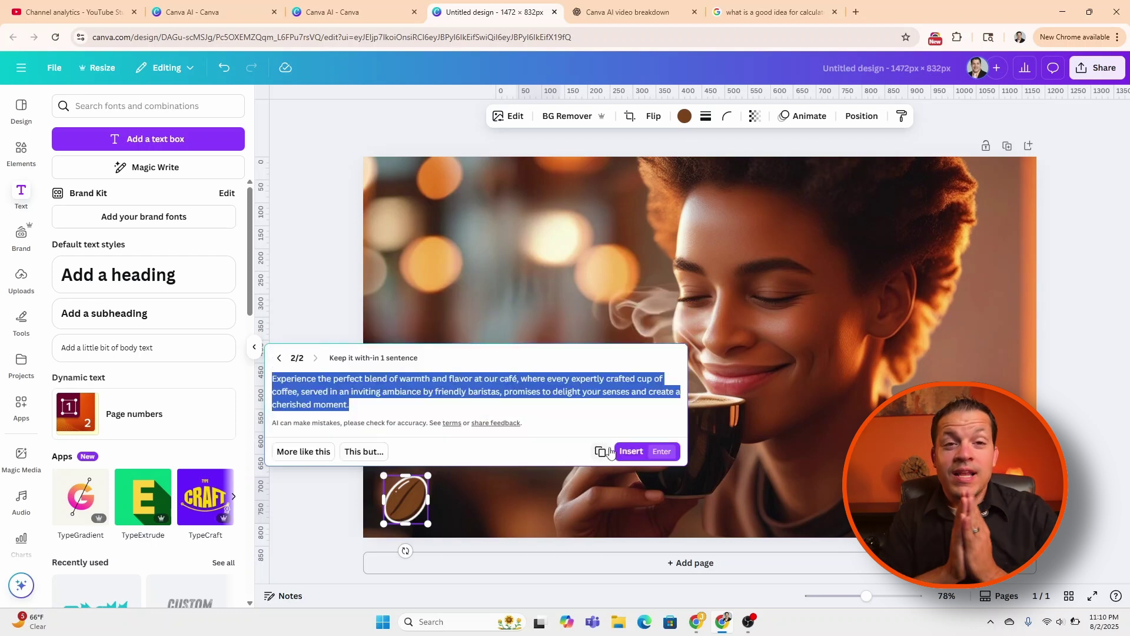
click(628, 452)
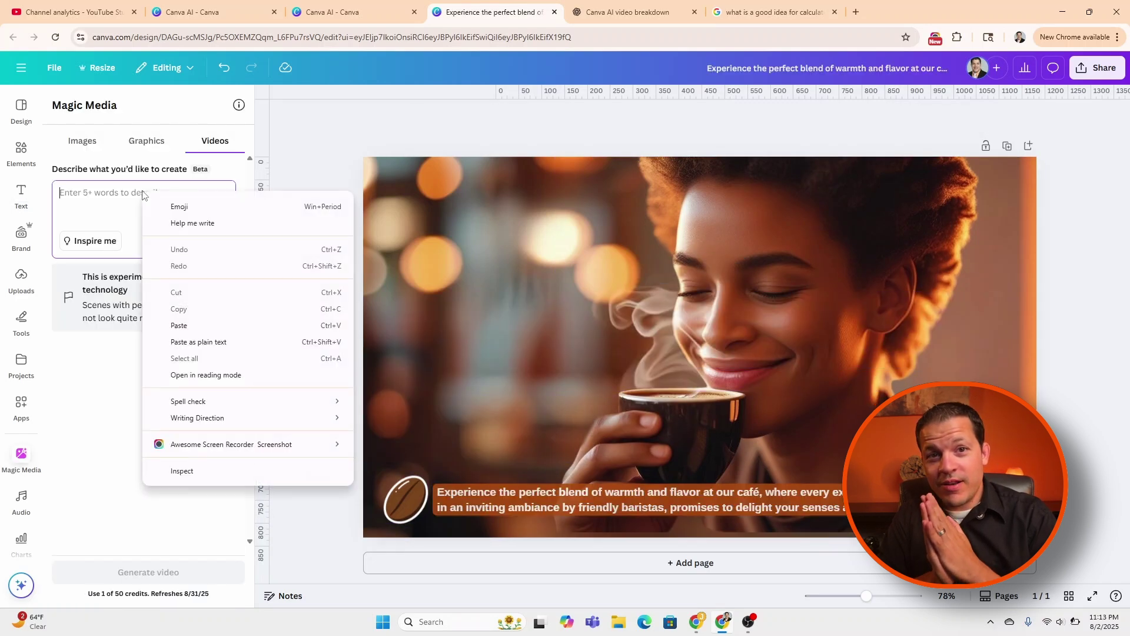
- Generate a Magic Media video from the prompt "Happy professionals outside a coffee shop sipping coffee", preview it and add it to the page
click(178, 325)
scroll(145, 216, up, 3)
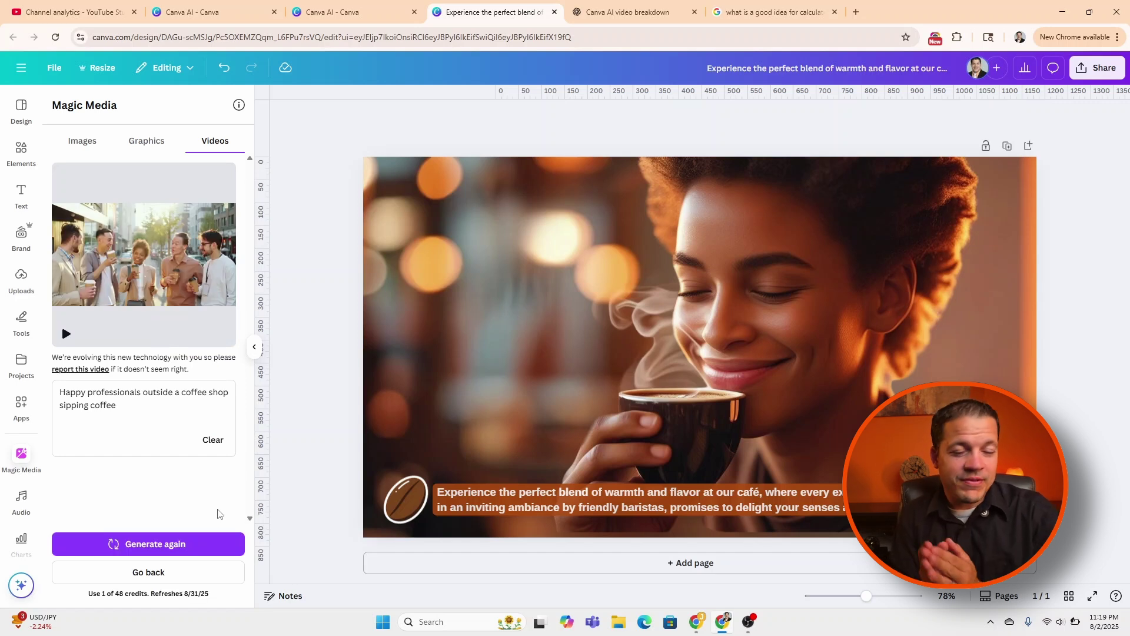
click(66, 333)
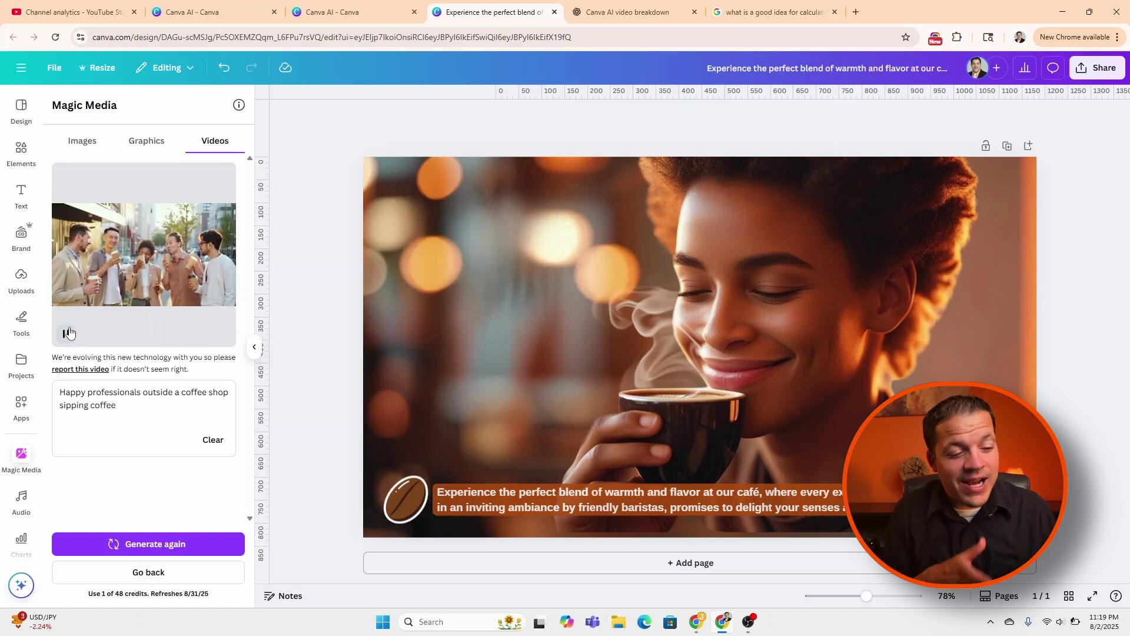
click(160, 259)
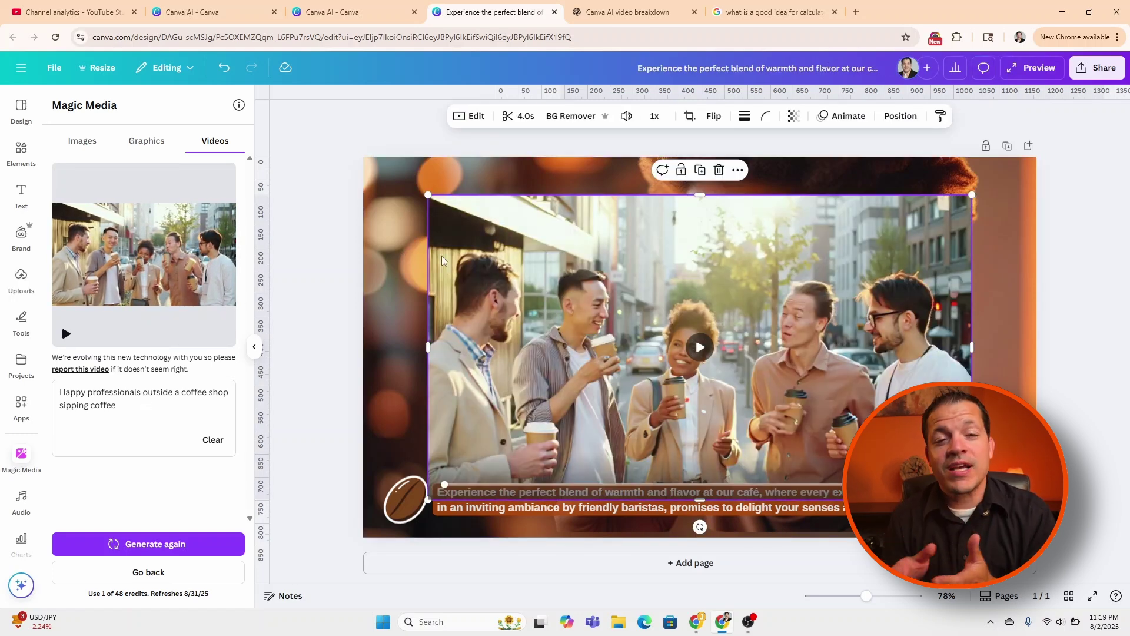
- Play the added coffee shop video on the page and open the audio library
click(710, 355)
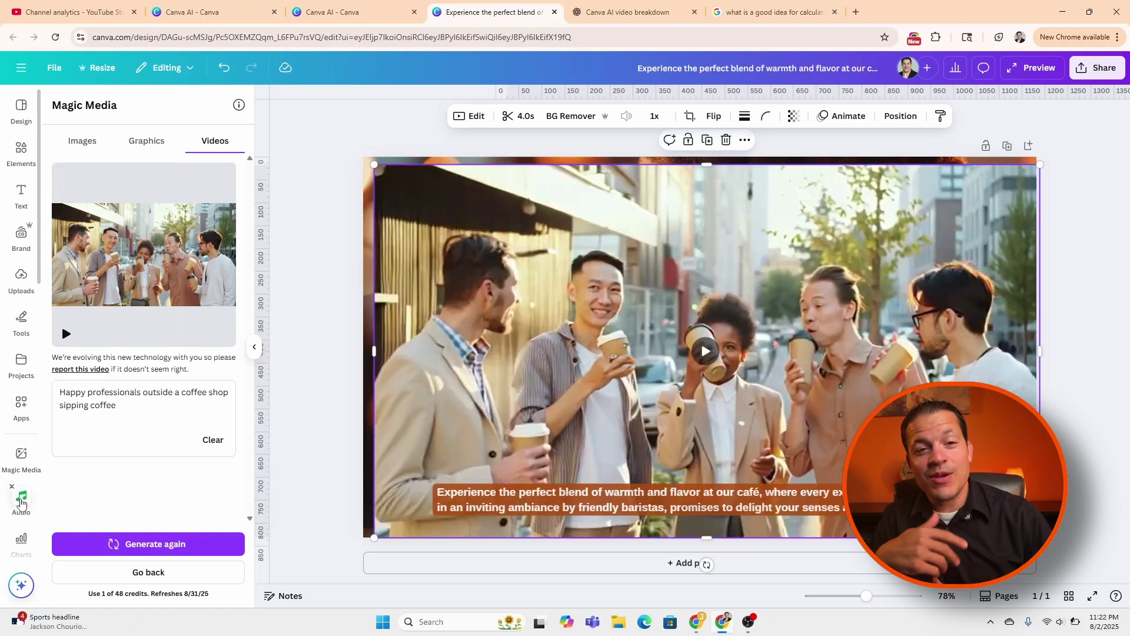
click(21, 500)
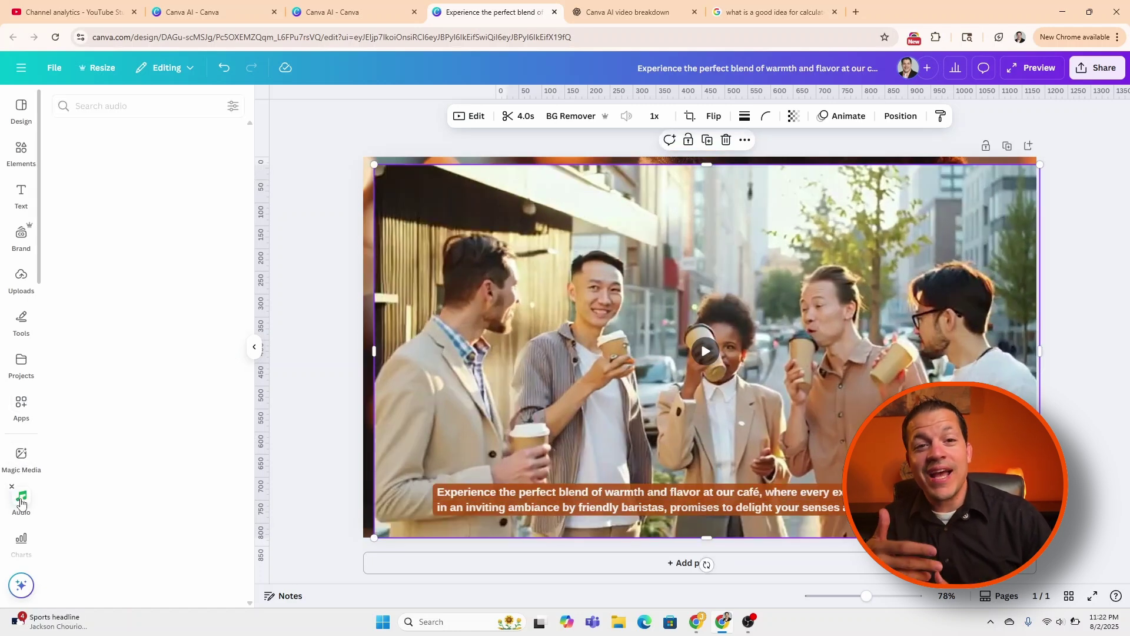
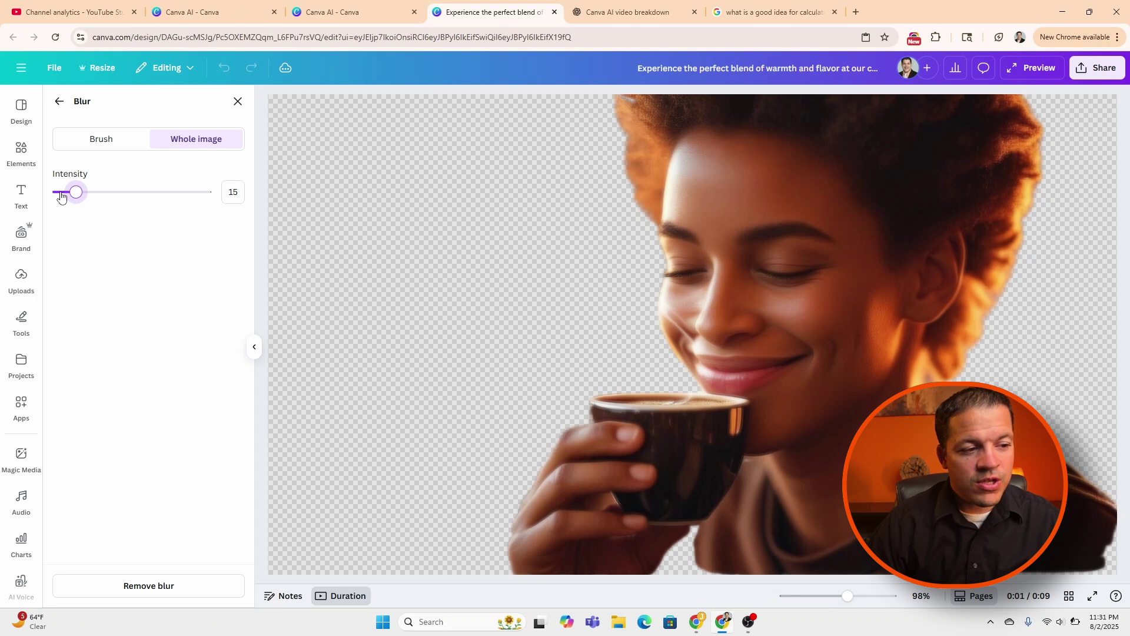
- Try a stronger whole-image blur on the cutout of the woman with the coffee cup
drag(60, 194, 157, 192)
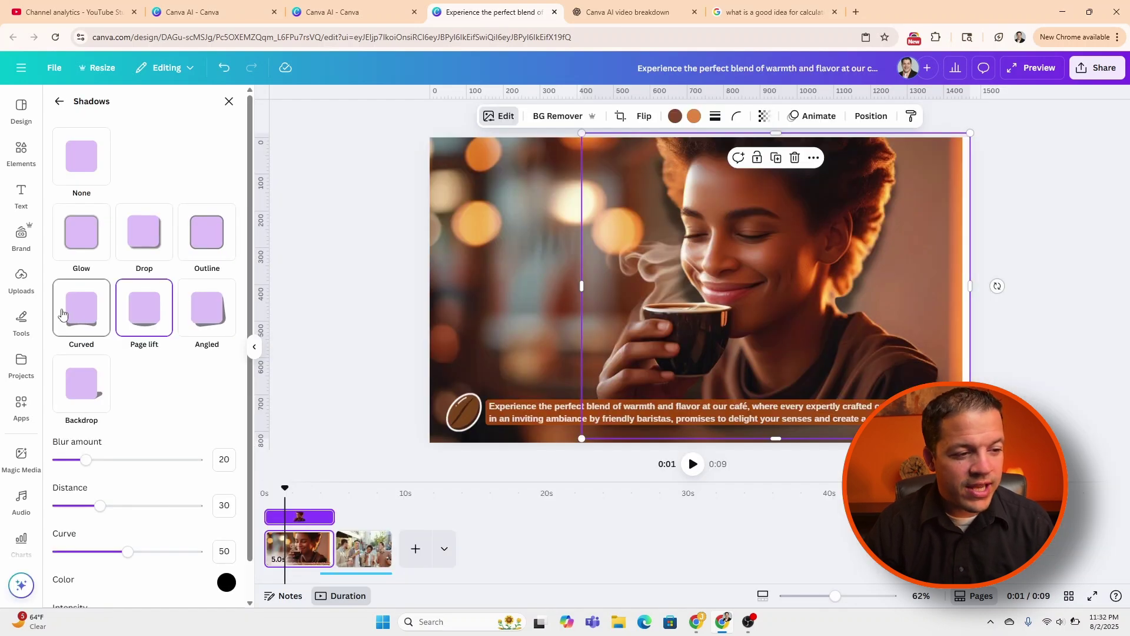
- Give the woman's cutout the Outline shadow after trying Glow, and choose the Custom duotone effect for it
click(81, 232)
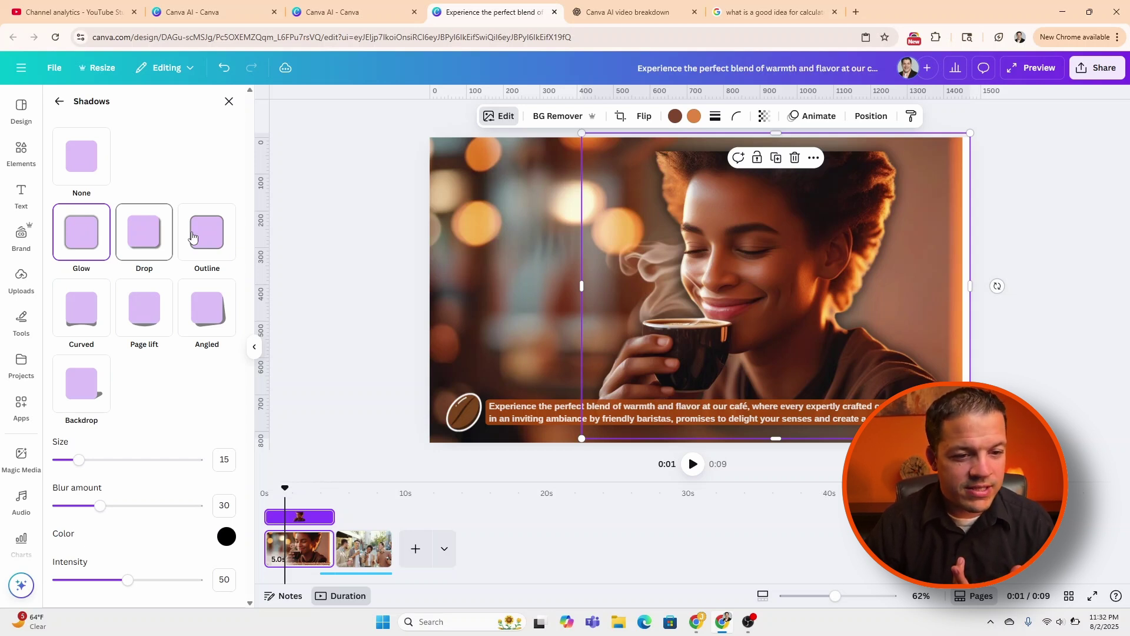
click(192, 236)
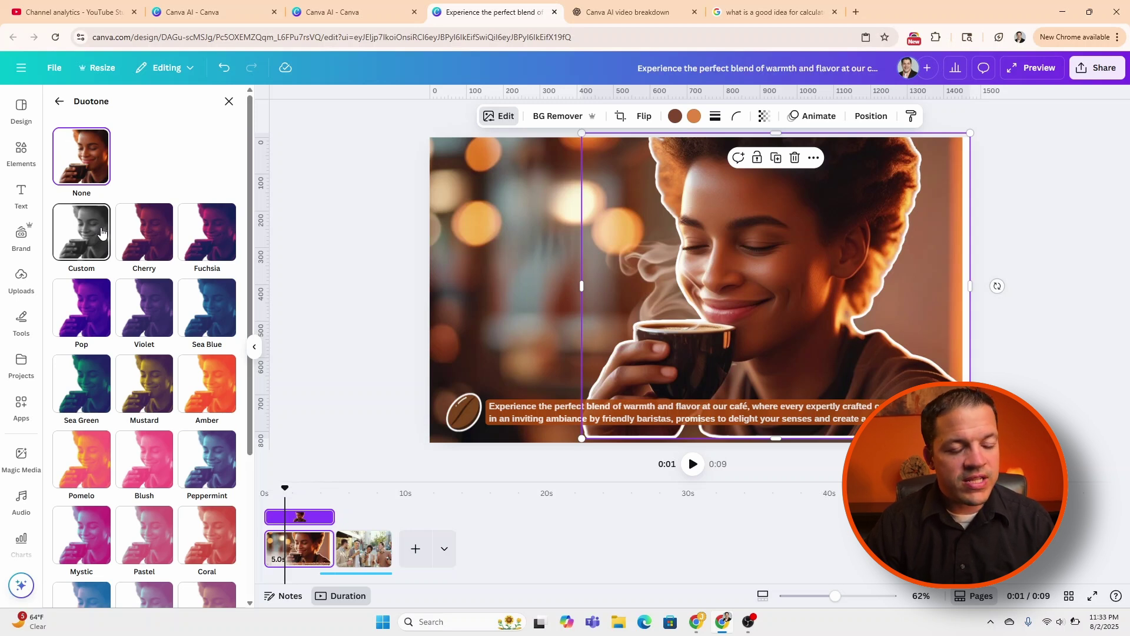
click(101, 231)
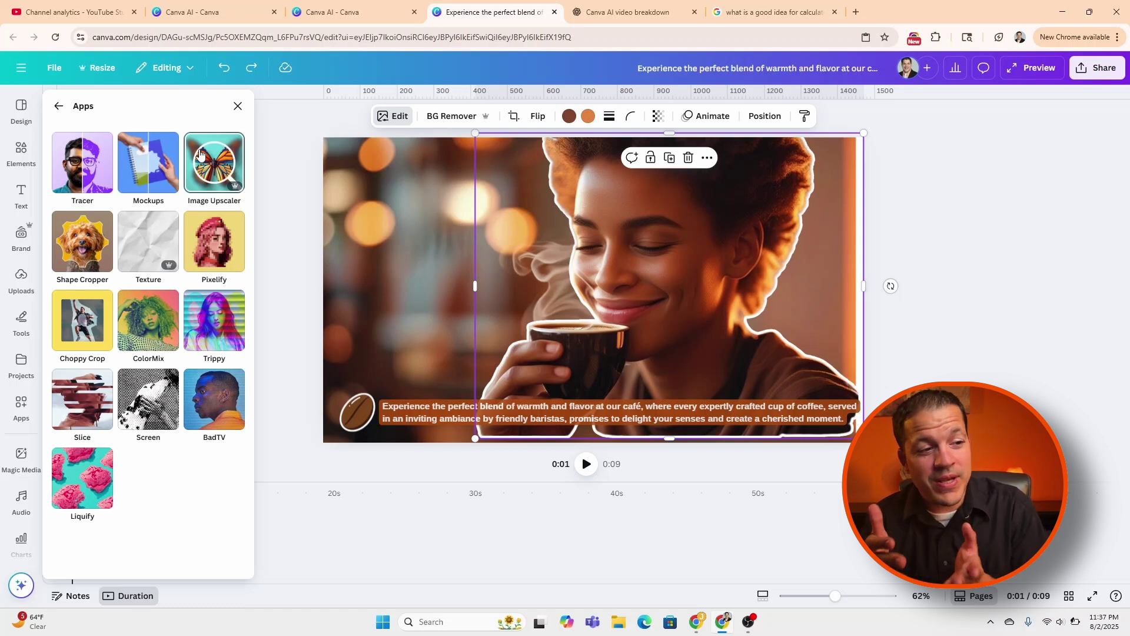
- Leave the list of image editing apps and open the general Apps library
click(59, 108)
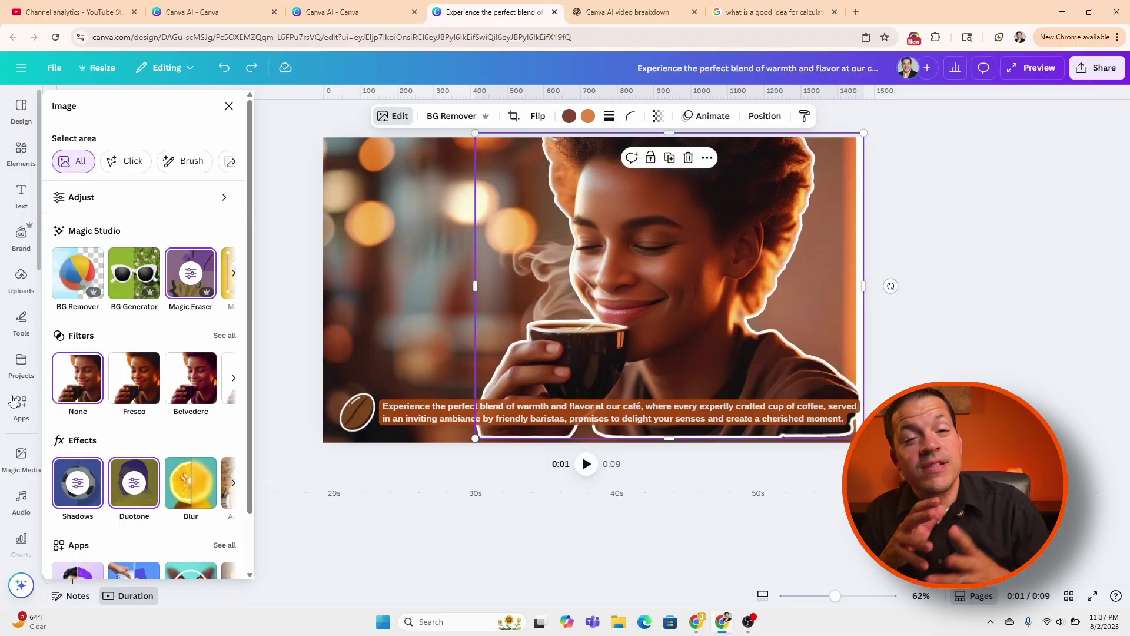
click(13, 401)
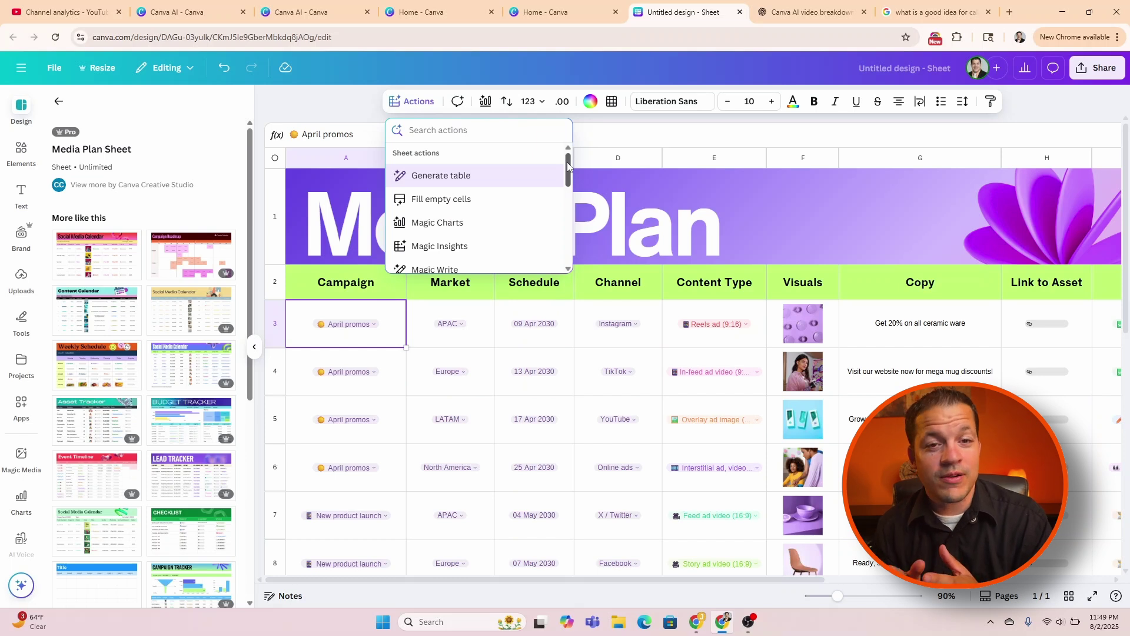
- Find Magic Insights among the sheet actions and open it for the Media Plan sheet
drag(568, 166, 568, 182)
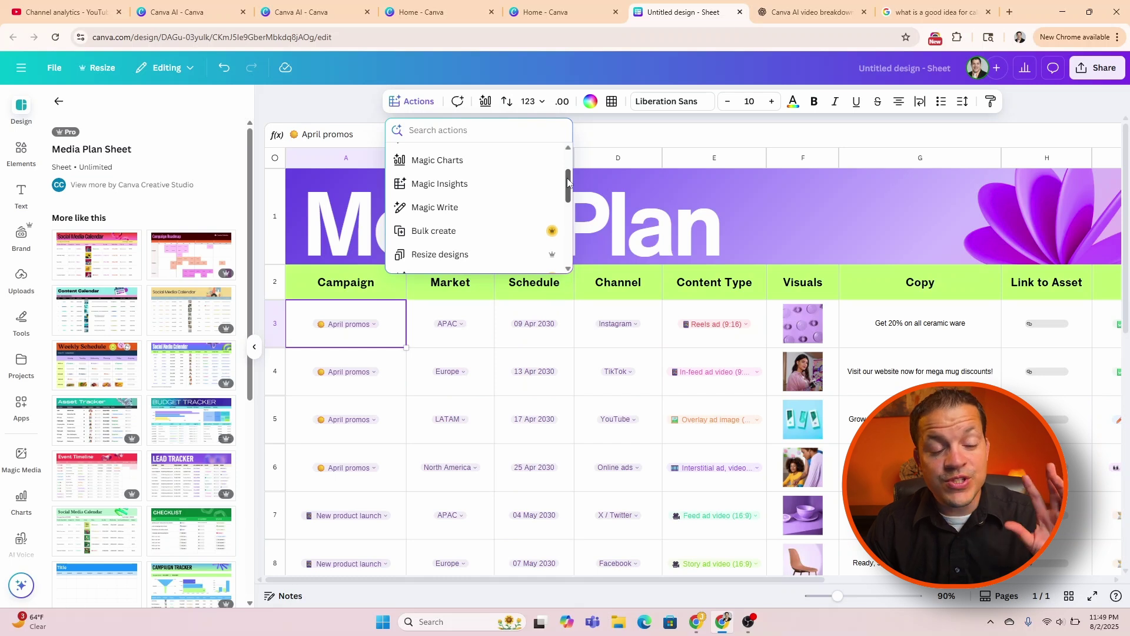
click(439, 184)
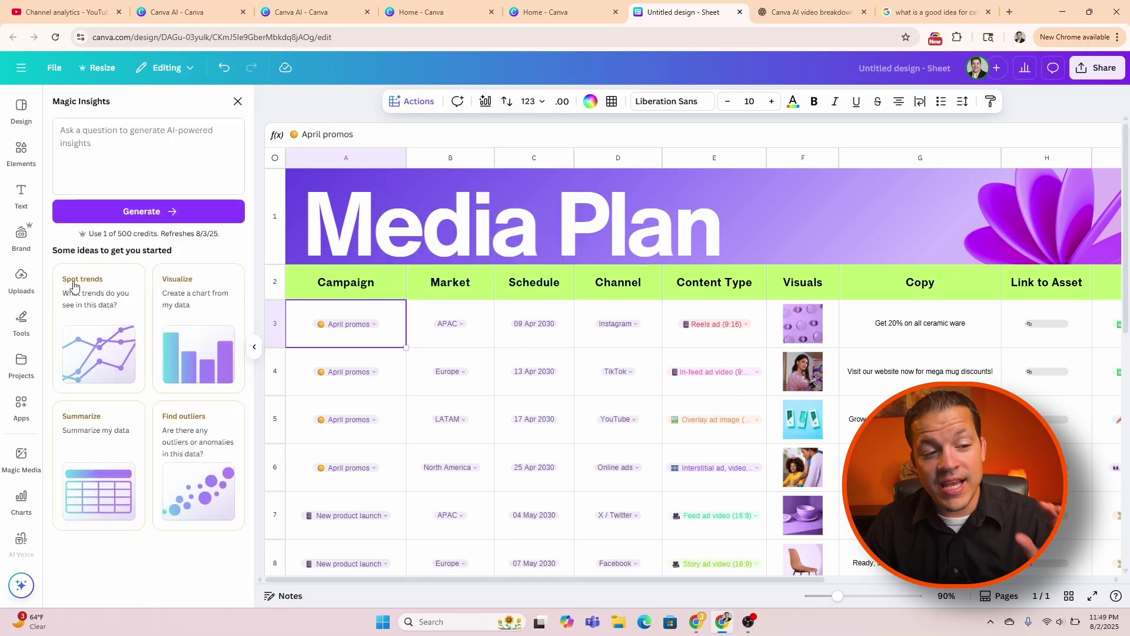